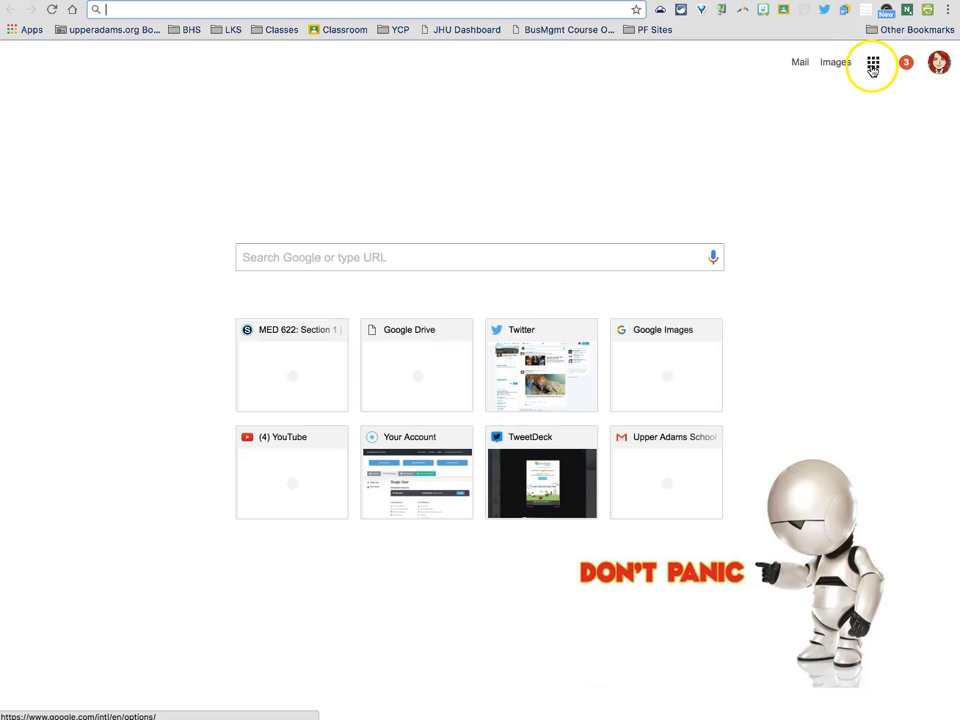
Step: Open the Keep notepad alongside the "PD Coordination Mtg - Summer Offerings" document
click(873, 63)
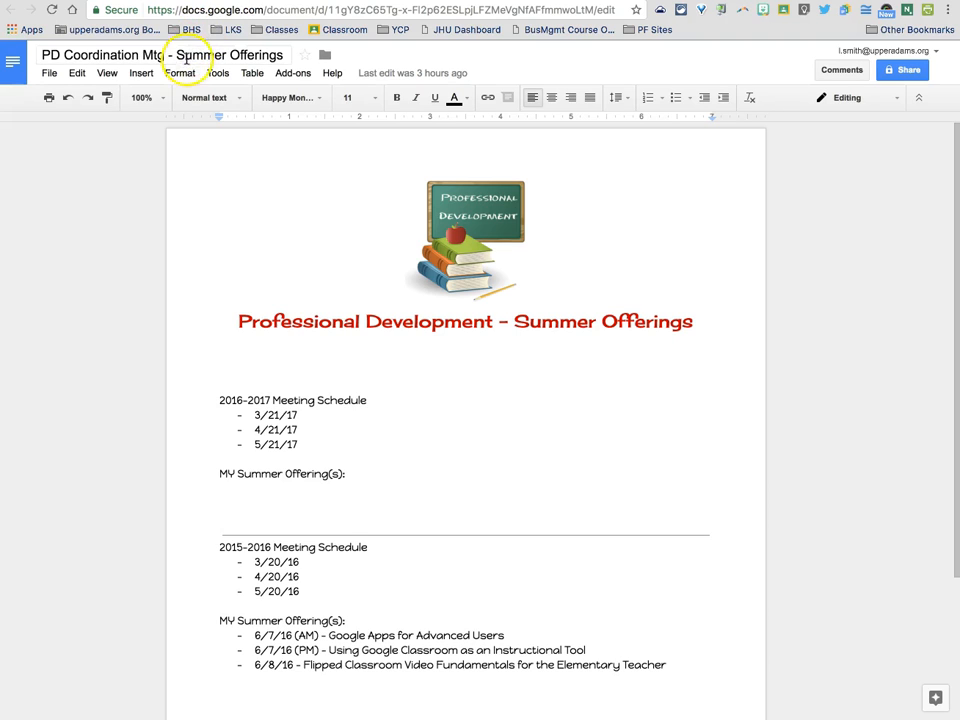
click(211, 74)
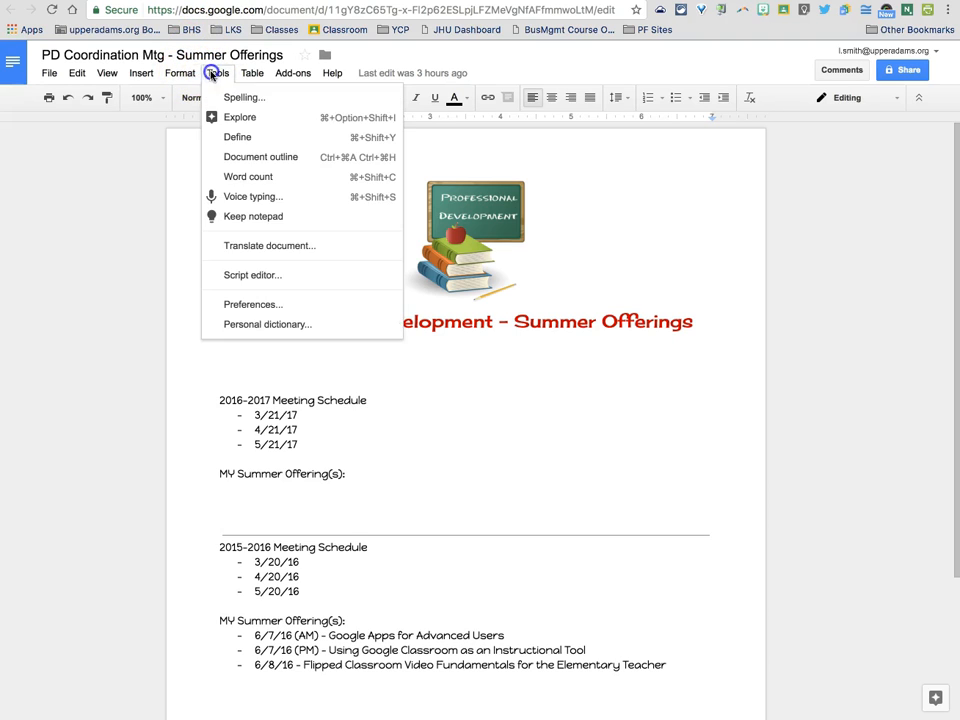
click(273, 218)
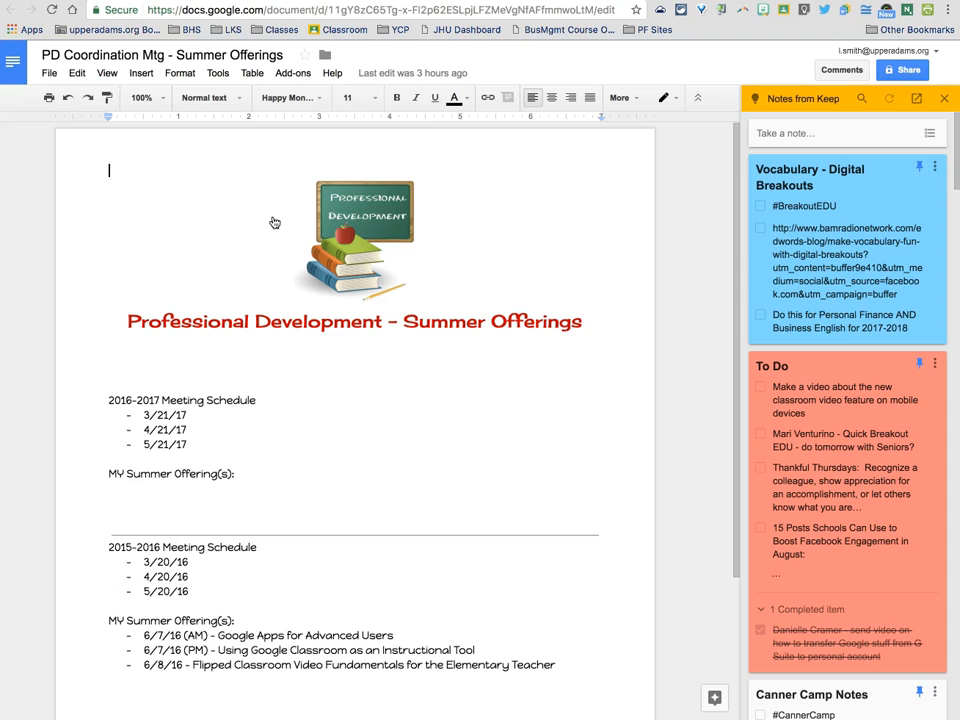
Step: Create a Keep note titled "HyperDocs" reading: Professional Development - HyperDocs Session - "What's All The Hype About HyperDocs?", with "Firdya, 6/3/17" on a second line
click(790, 133)
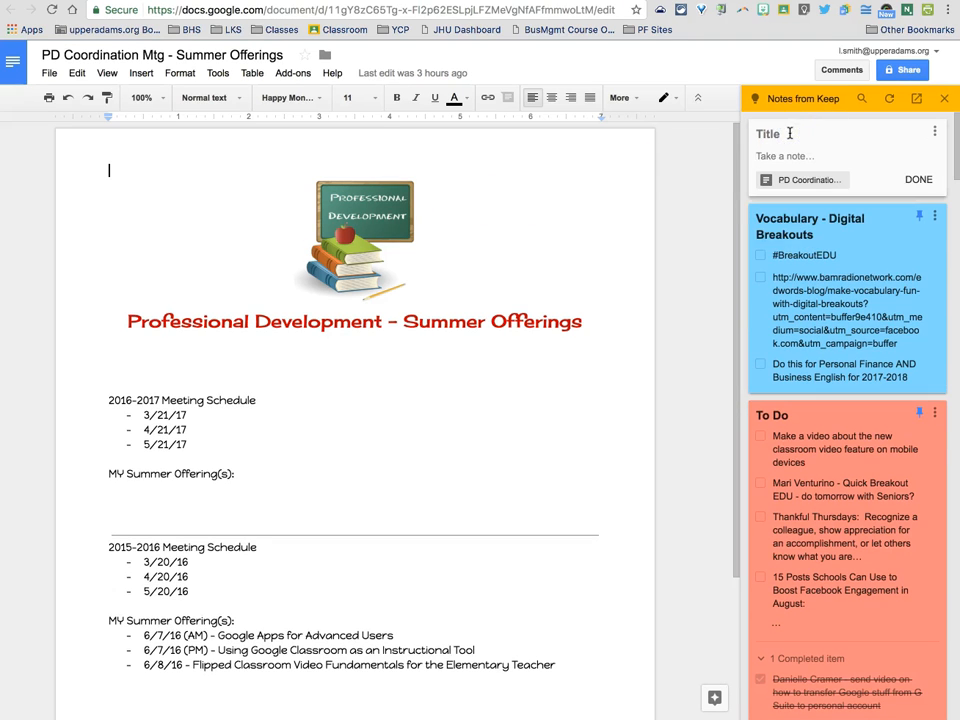
click(796, 132)
text(HyperDocs)
click(793, 158)
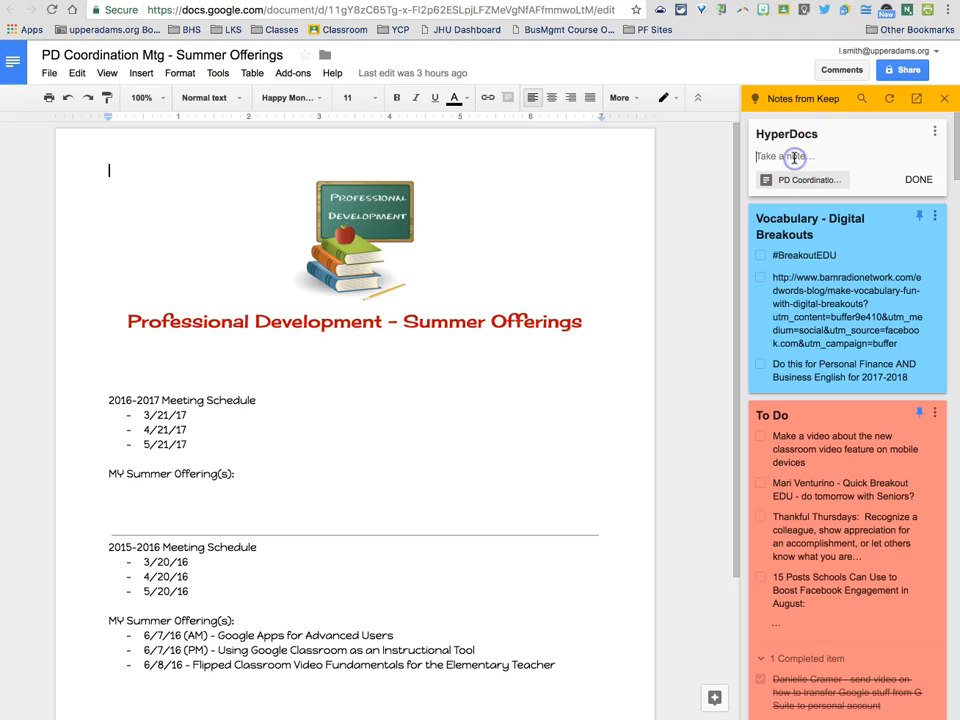
text(Professional Development)
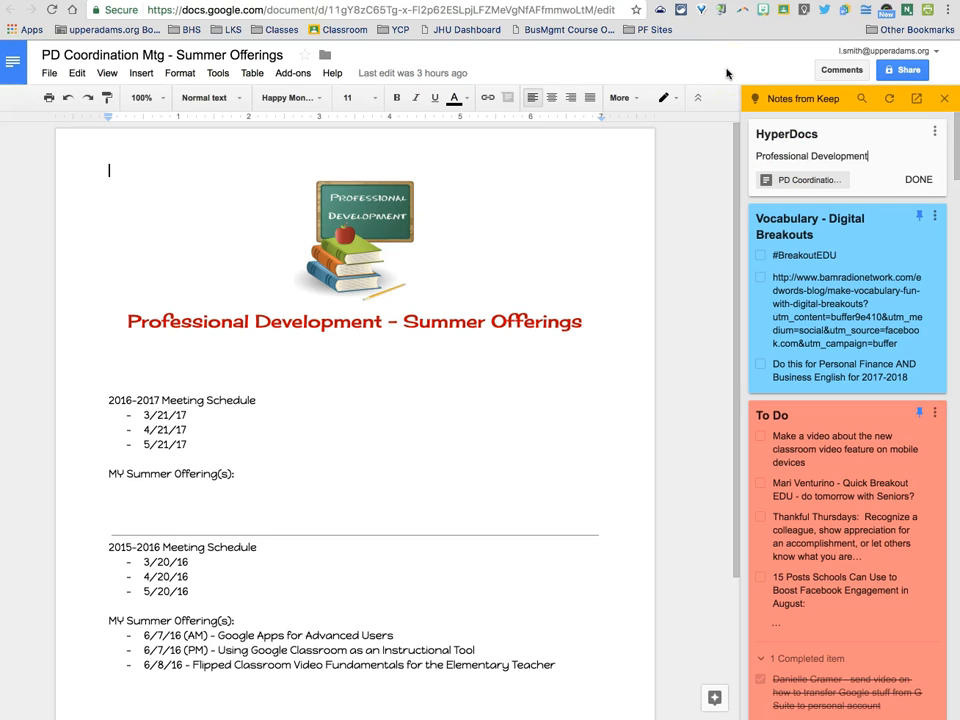
text( - HyperDocs Session - "What's All The Hype About HyperDocs?)
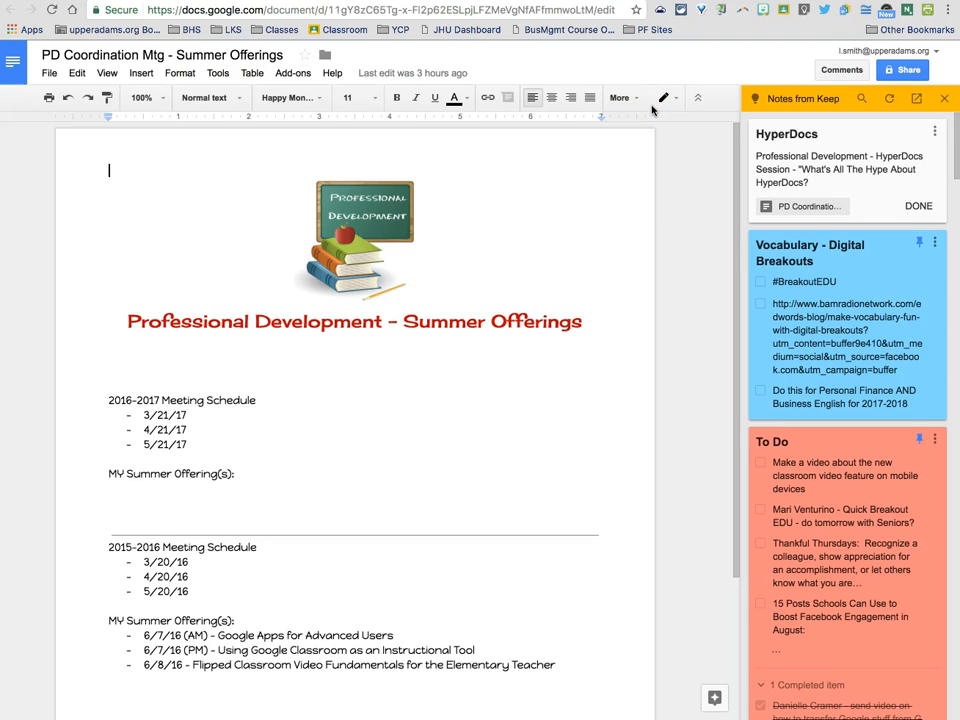
text(")
key(Return)
text(Fi)
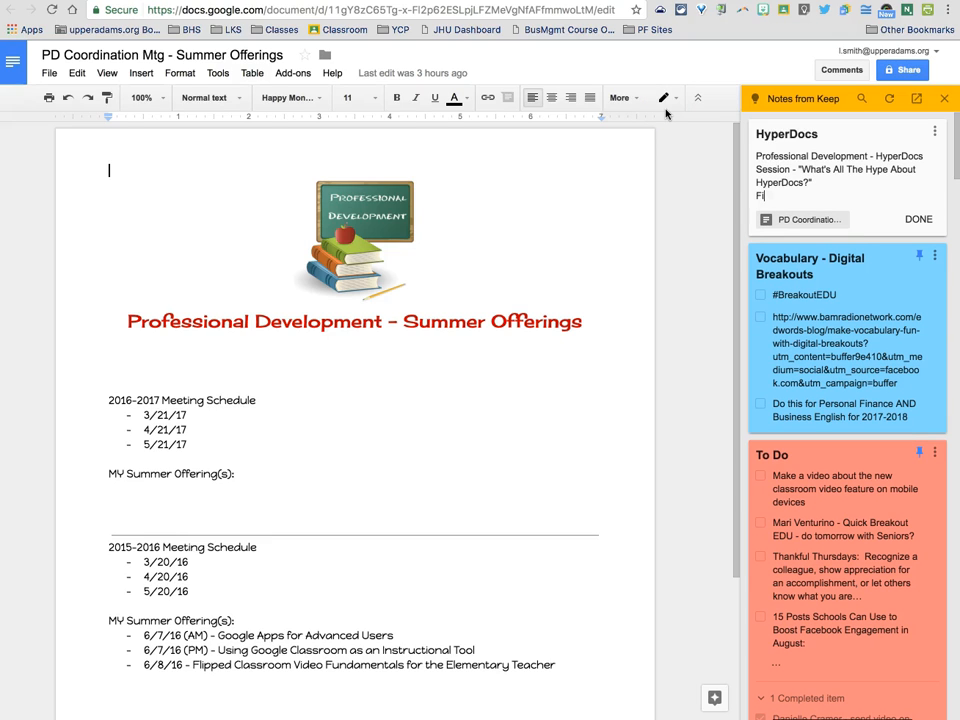
text(rdya. 6/3/17)
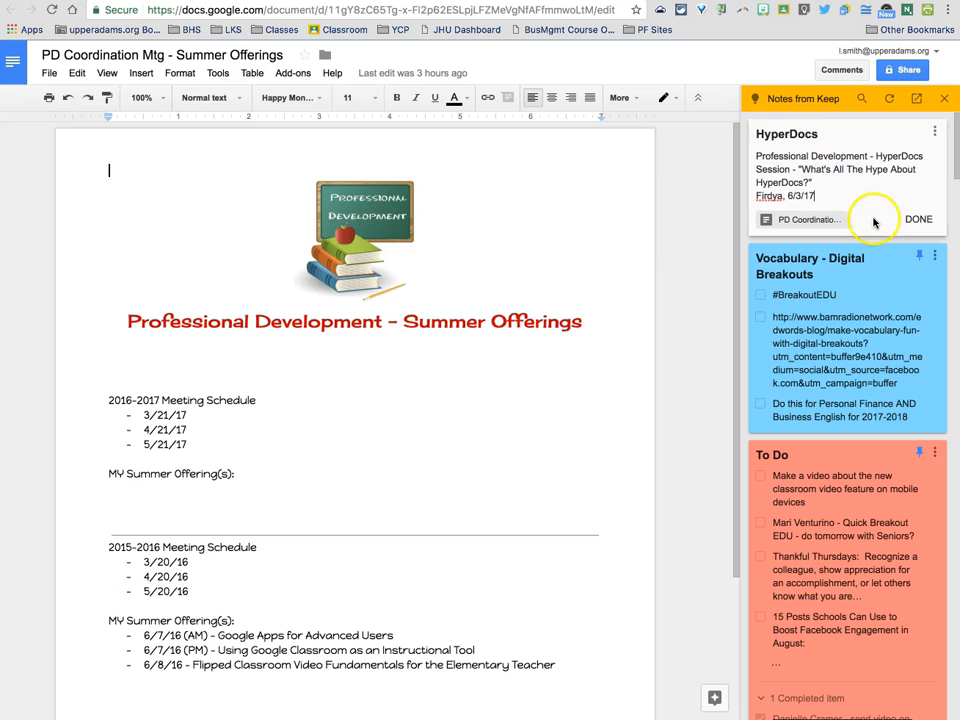
click(919, 218)
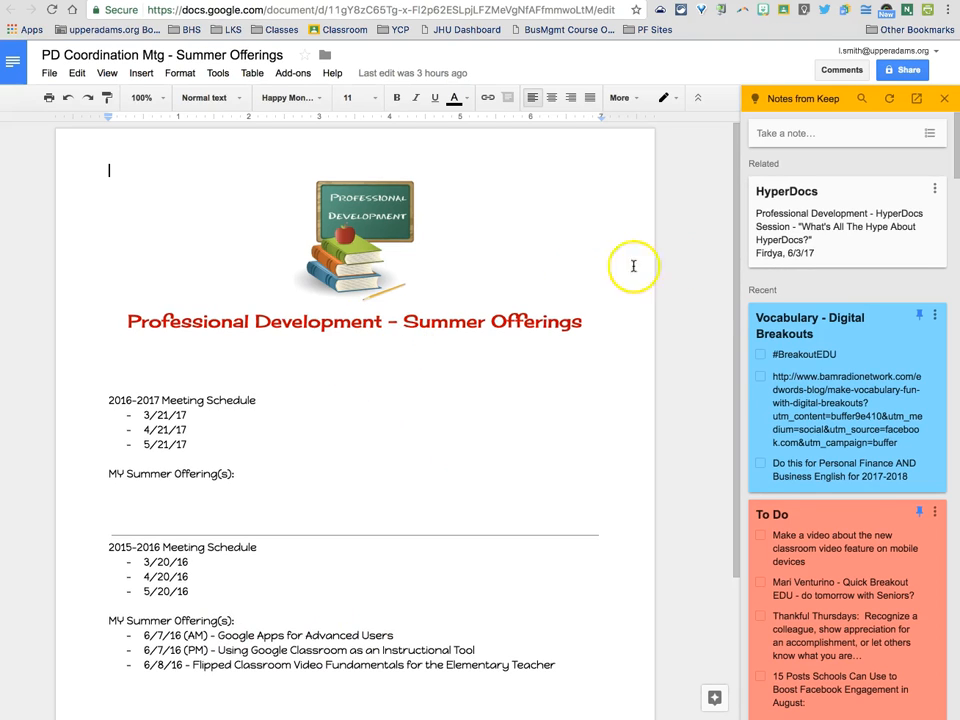
Step: Switch to Google Keep and locate the new HyperDocs note among the unpinned notes
click(827, 229)
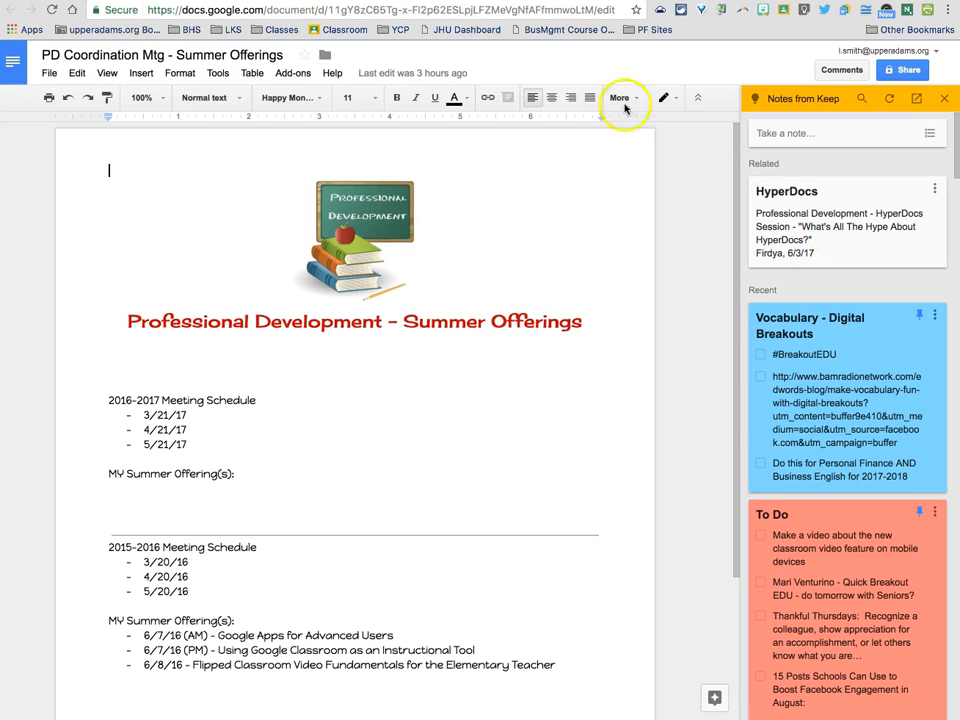
click(450, 2)
scroll(350, 414, down, 8)
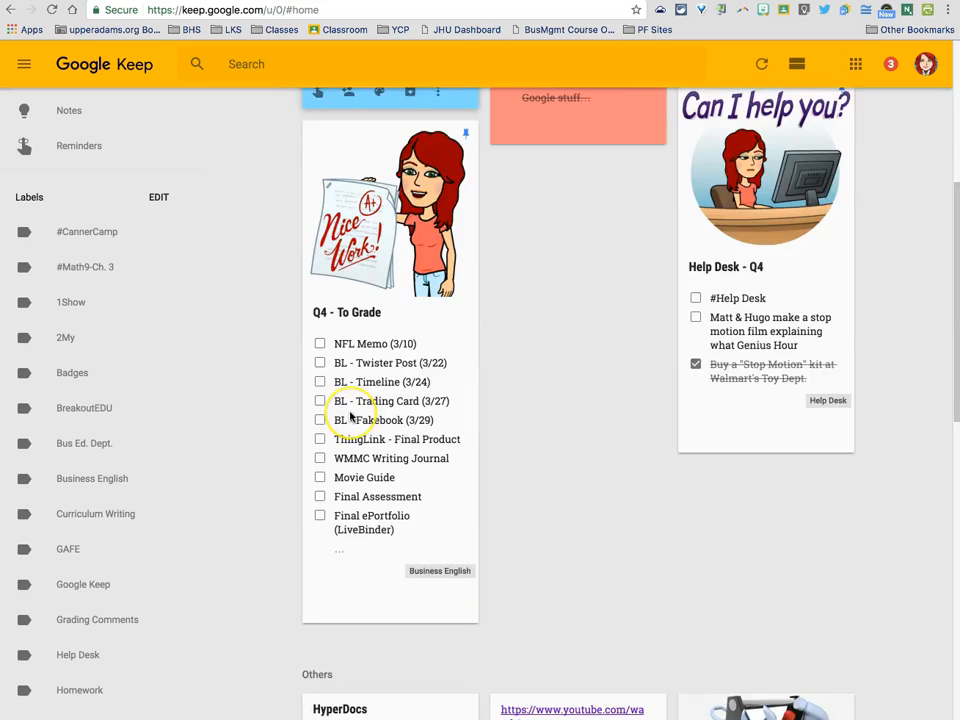
scroll(350, 414, down, 3)
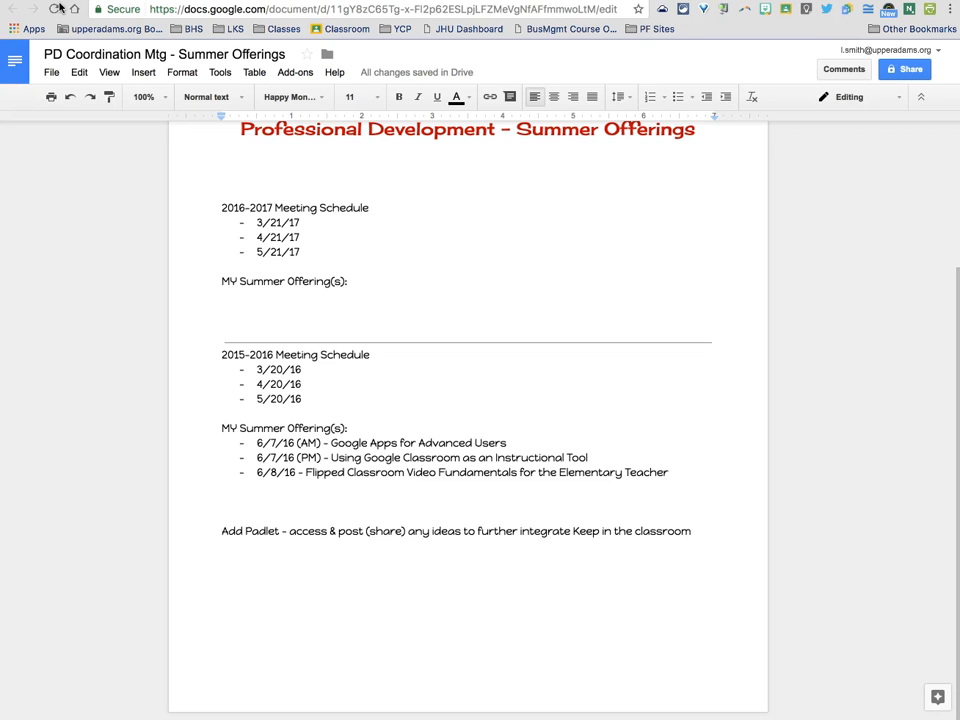
Step: In the Google Docs document, add the bullet "What's All The Hype About HyperDocs? Friday, 6/3/17" under the 2016-2017 "MY Summer Offering(s)" heading
click(373, 471)
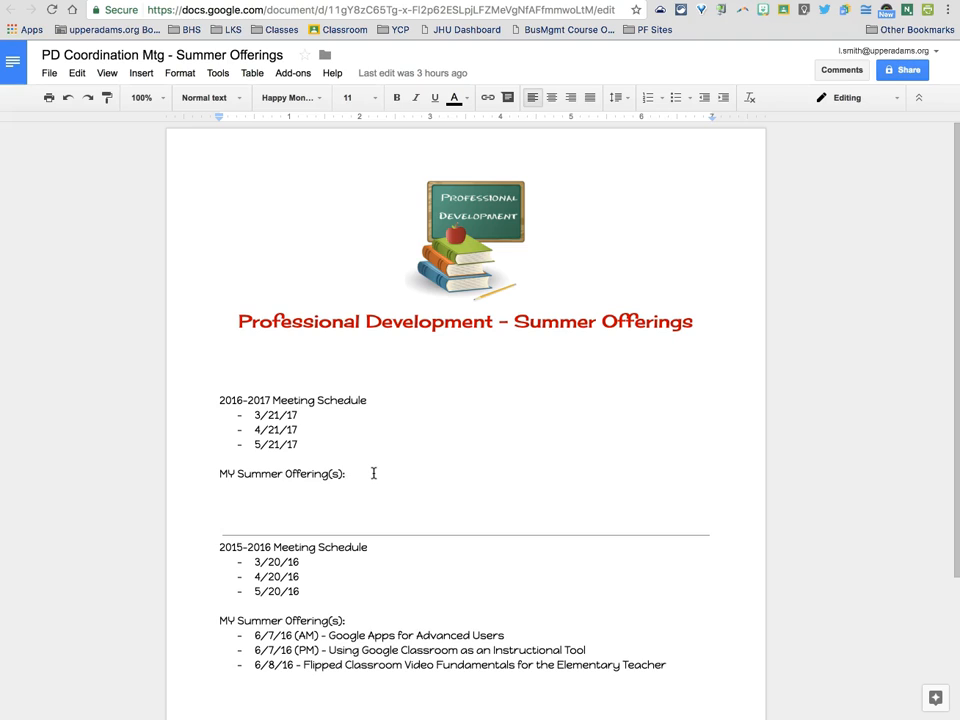
key(Return)
text(-)
click(372, 474)
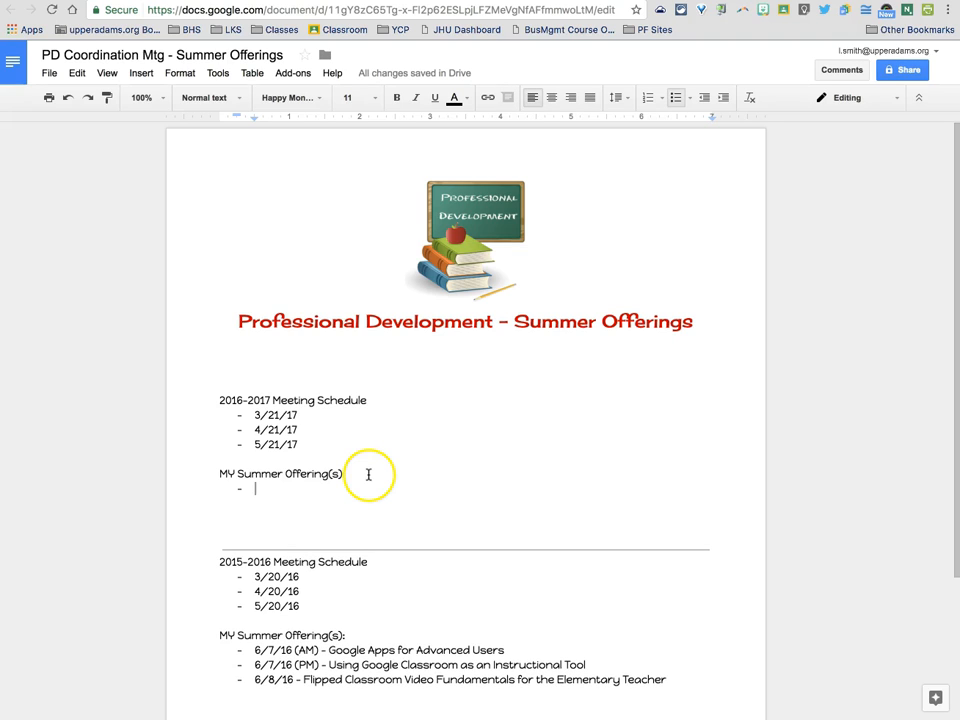
text(What's All The Hype About HyperDocs?)
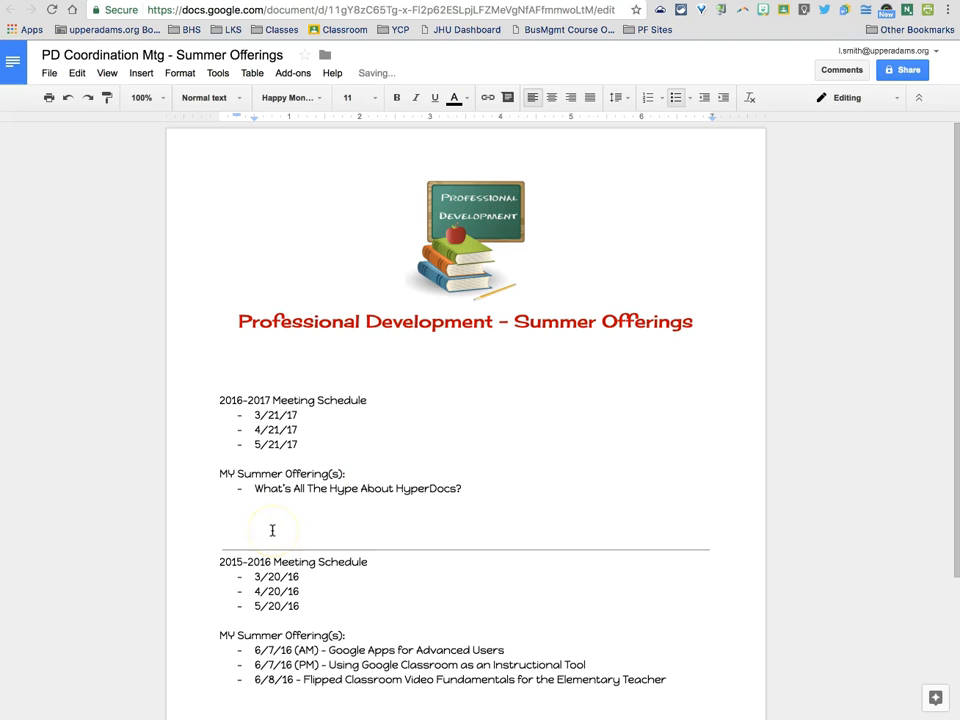
text(  Friday, 6/3/17)
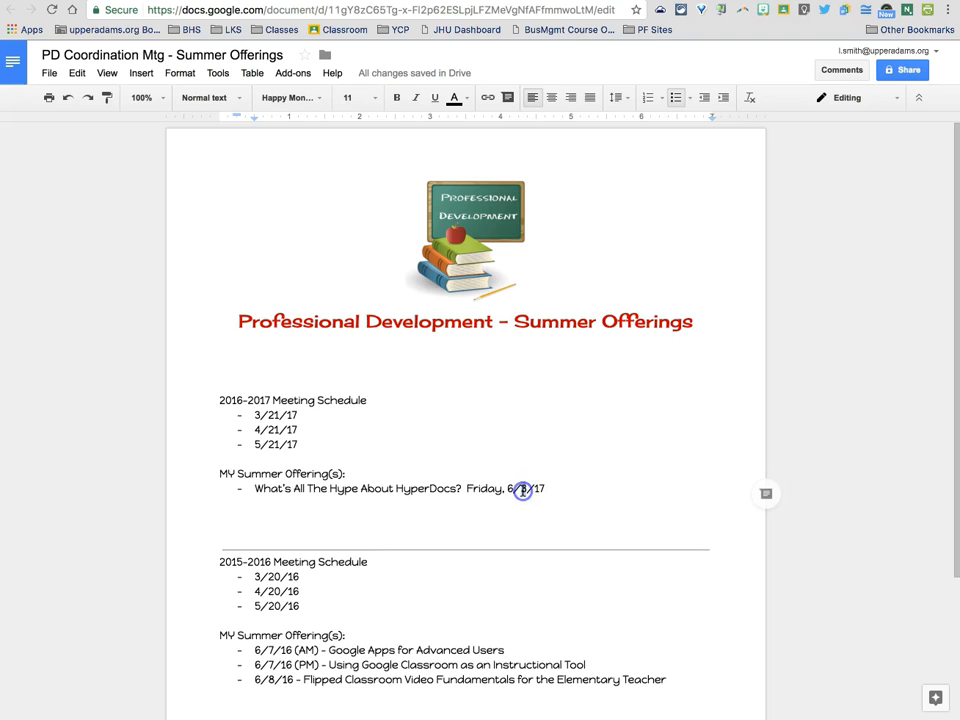
Step: Save the whole HyperDocs bullet line from the document to the Keep notepad
triple_click(522, 491)
right_click(522, 491)
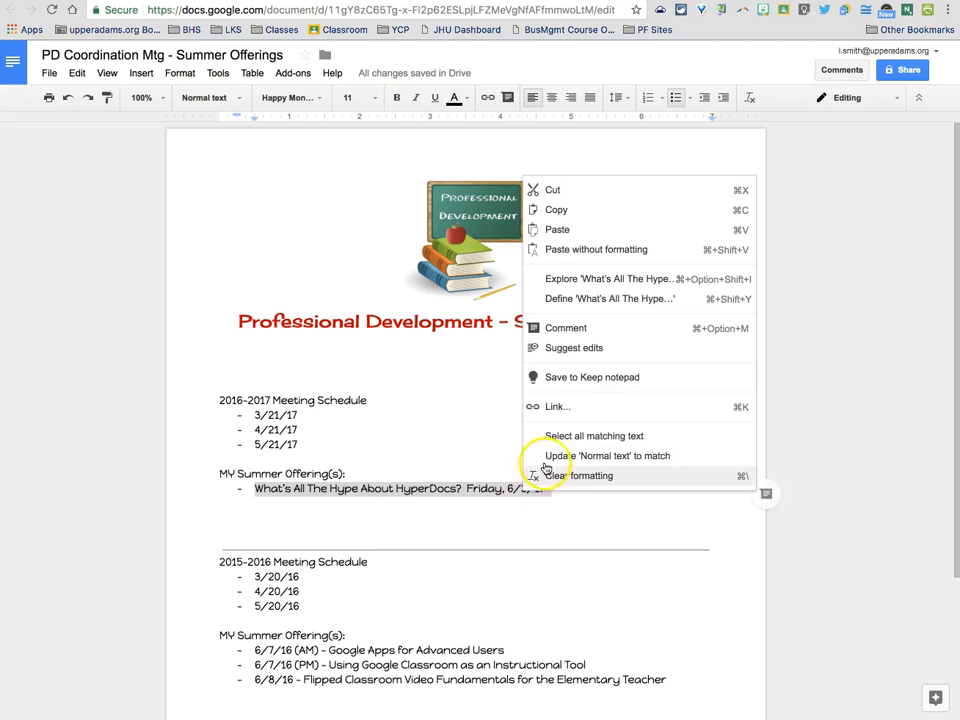
click(612, 378)
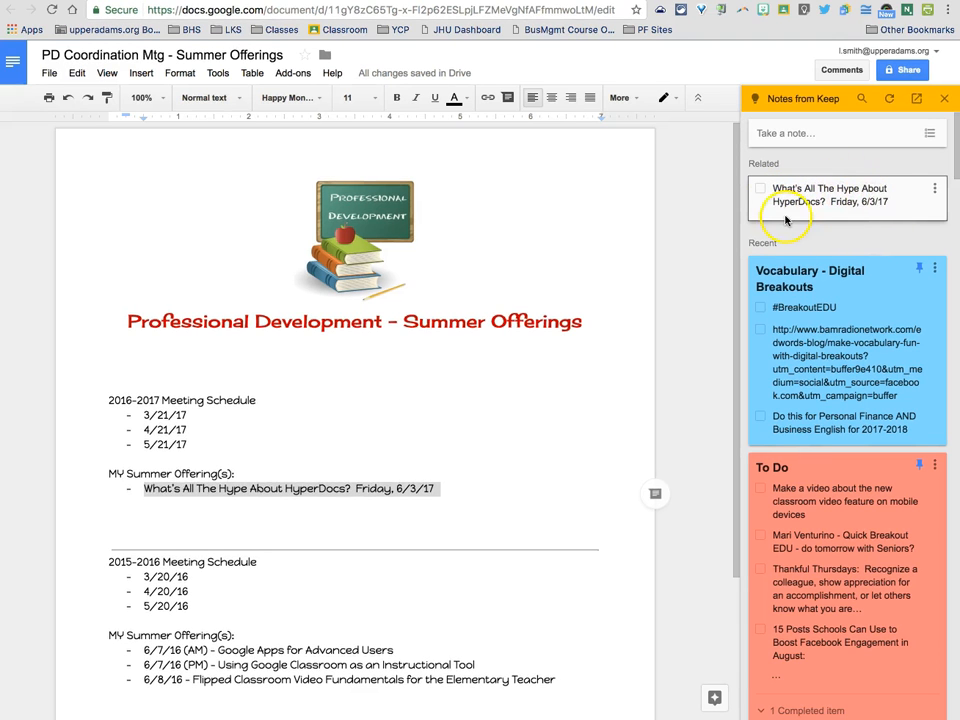
click(933, 199)
click(701, 230)
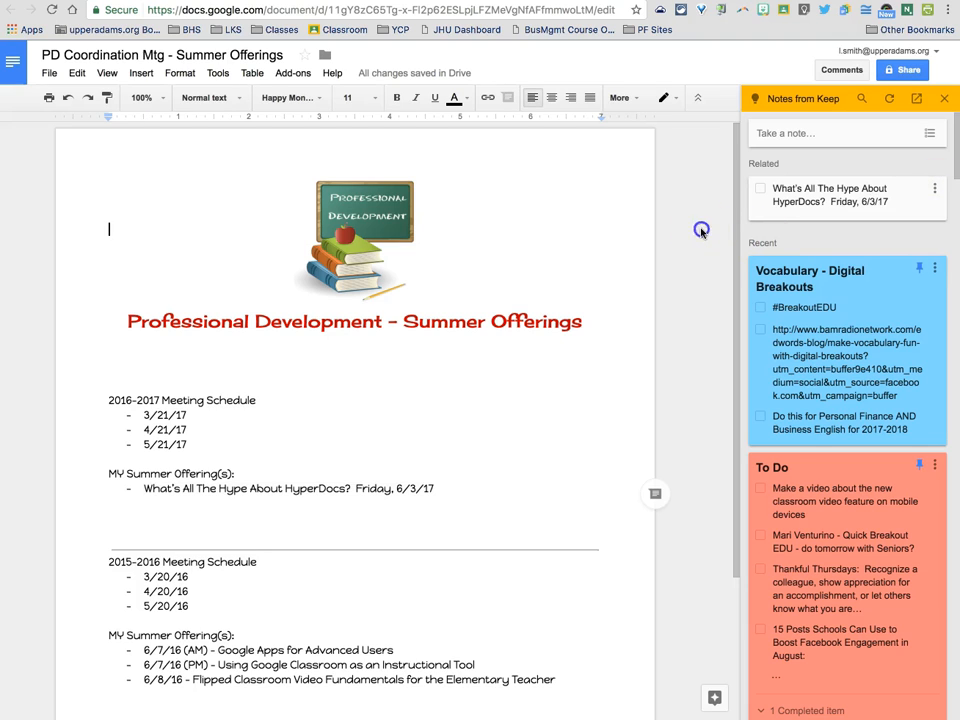
Step: In Google Keep, title the note saved from the document "Professional Development"
click(297, 1)
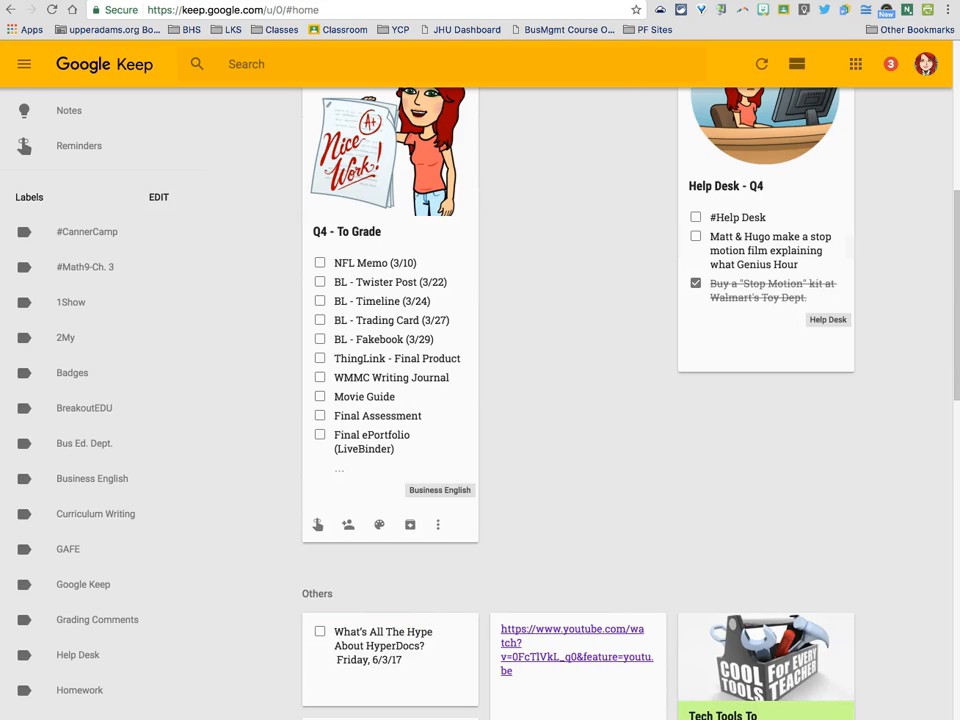
scroll(275, 285, down, 4)
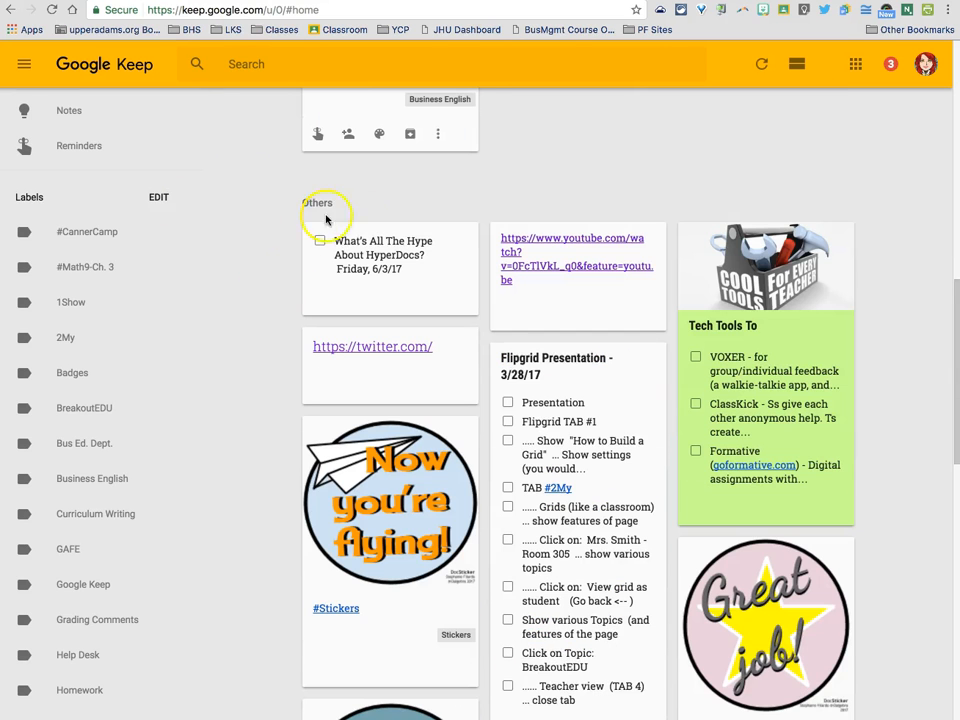
click(417, 262)
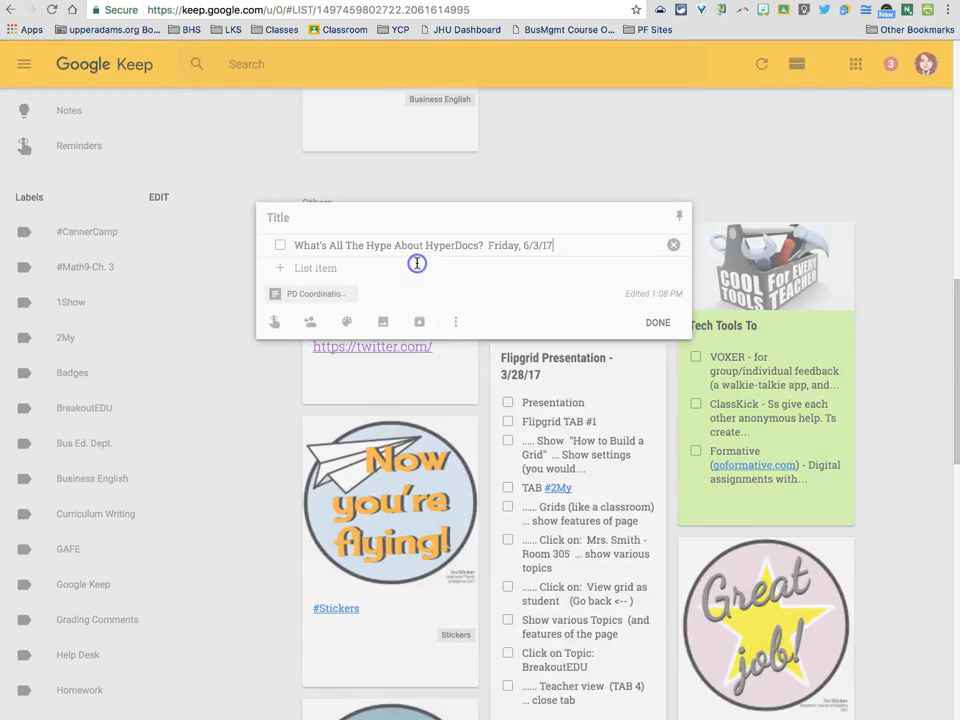
click(336, 217)
text(Pr)
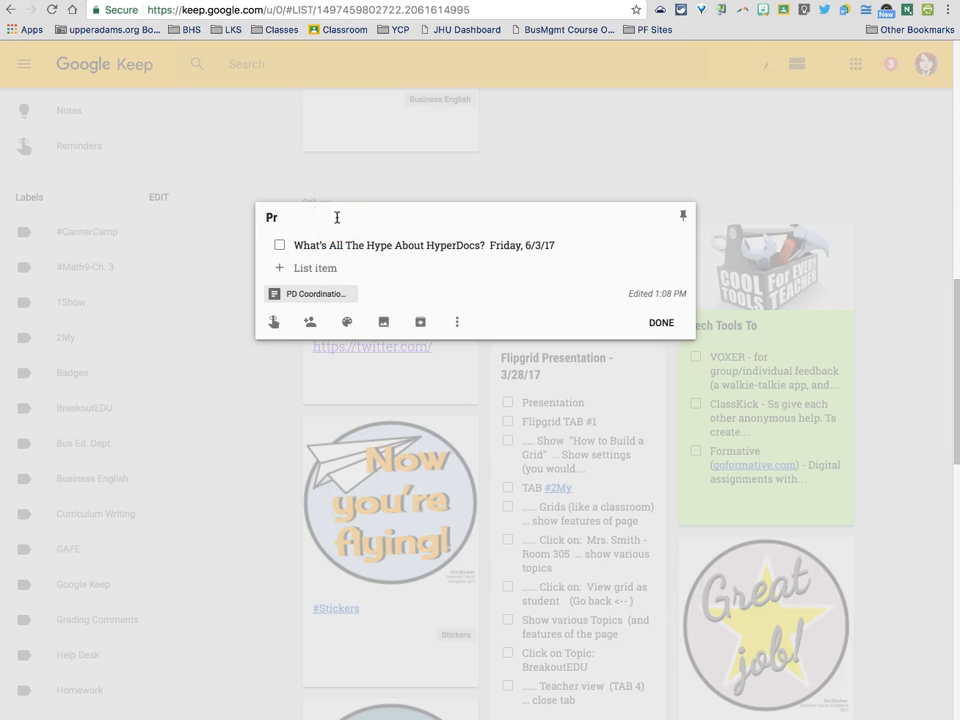
text(ofessional Development)
click(666, 322)
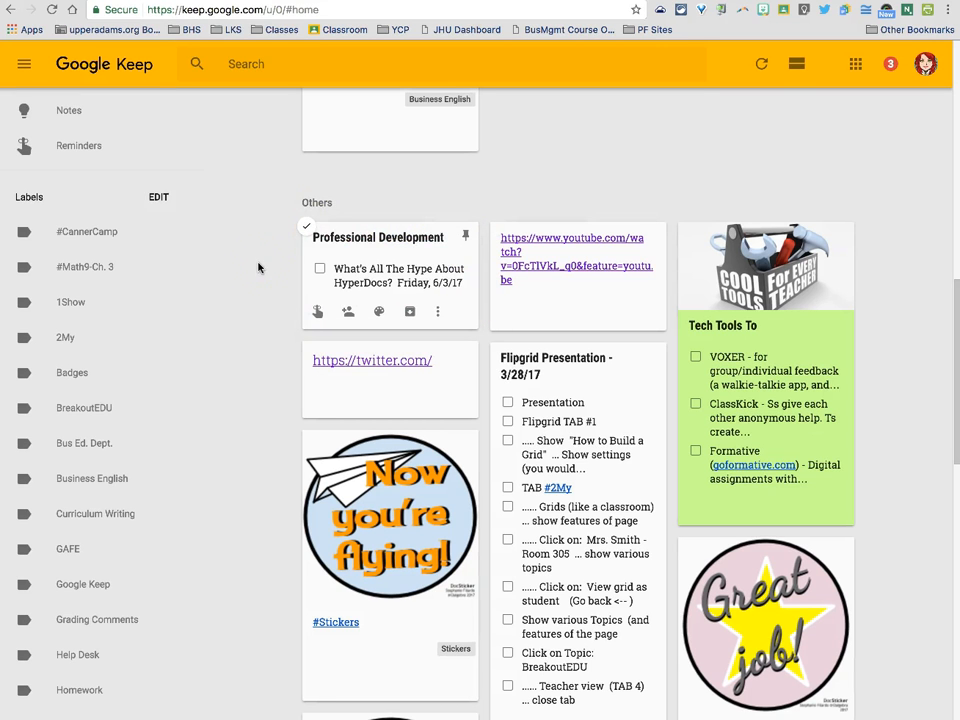
Step: Open the source document linked in the Professional Development note, return to Keep and close the note
click(358, 276)
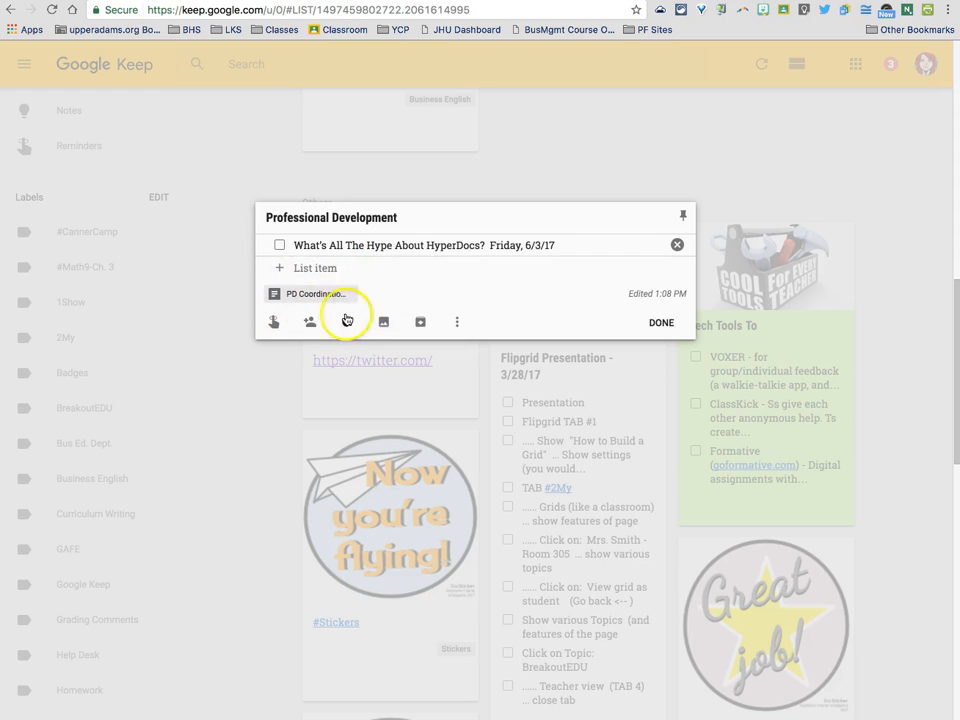
click(281, 295)
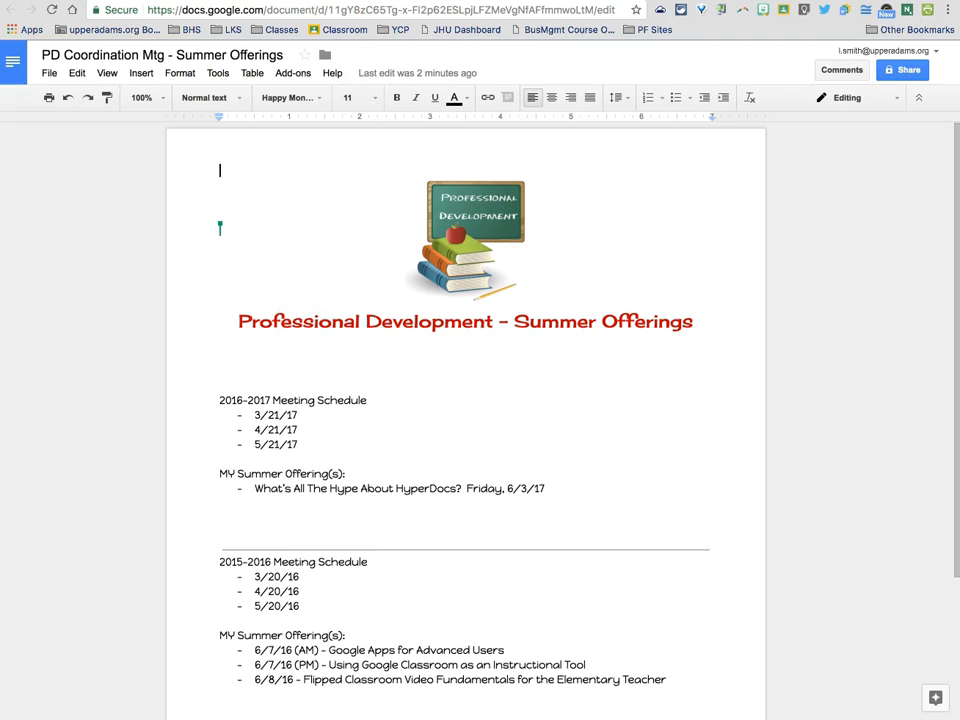
key(ctrl+shift+Tab)
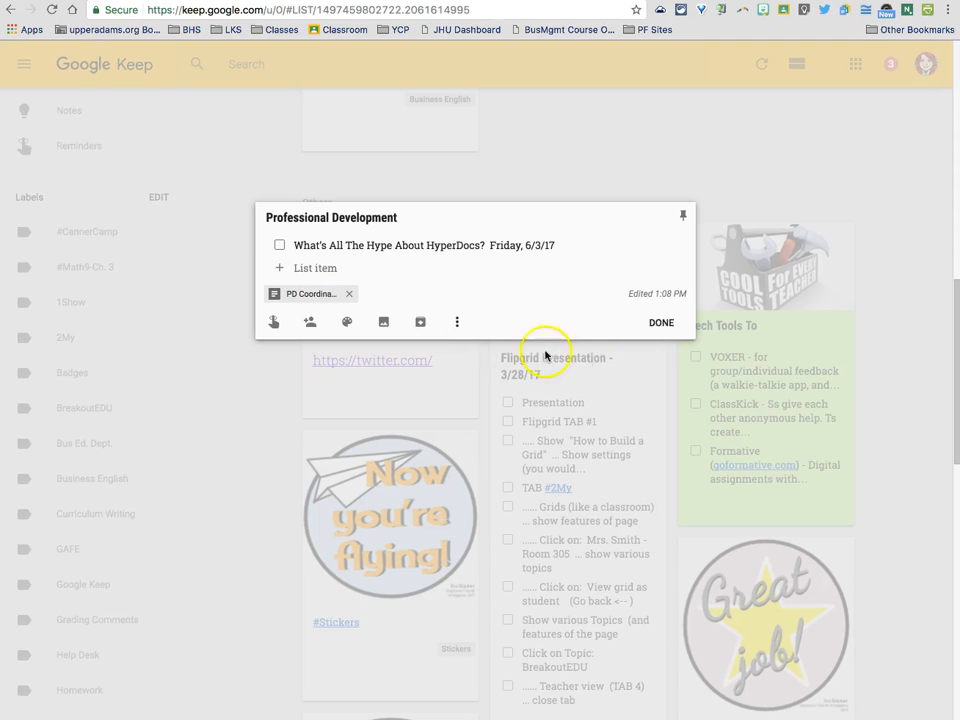
click(660, 323)
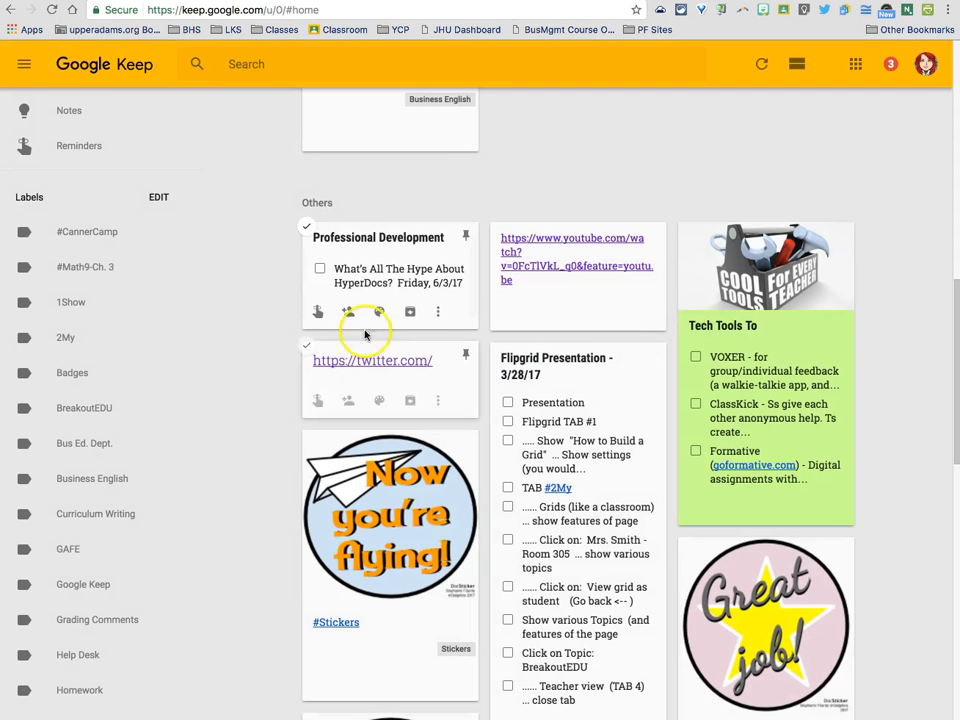
Step: Change the color of the Professional Development note to blue
mouse_move(378, 313)
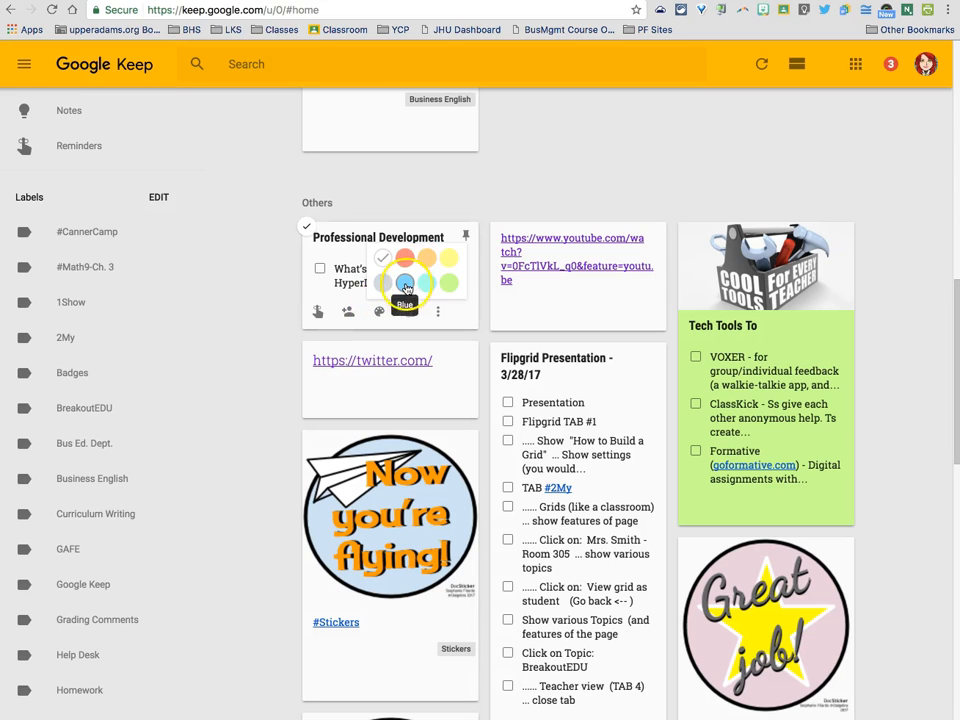
click(405, 285)
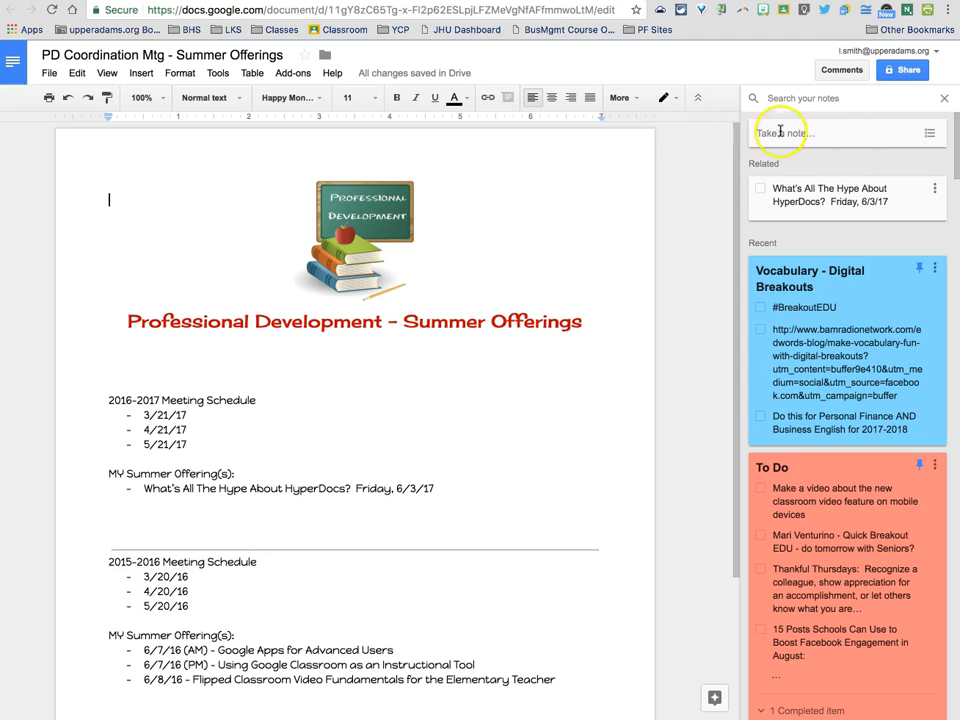
Step: From the notepad beside the Google Docs document, create a Keep note titled "ACTLC" with the text "June 7-9, 2017"
click(803, 133)
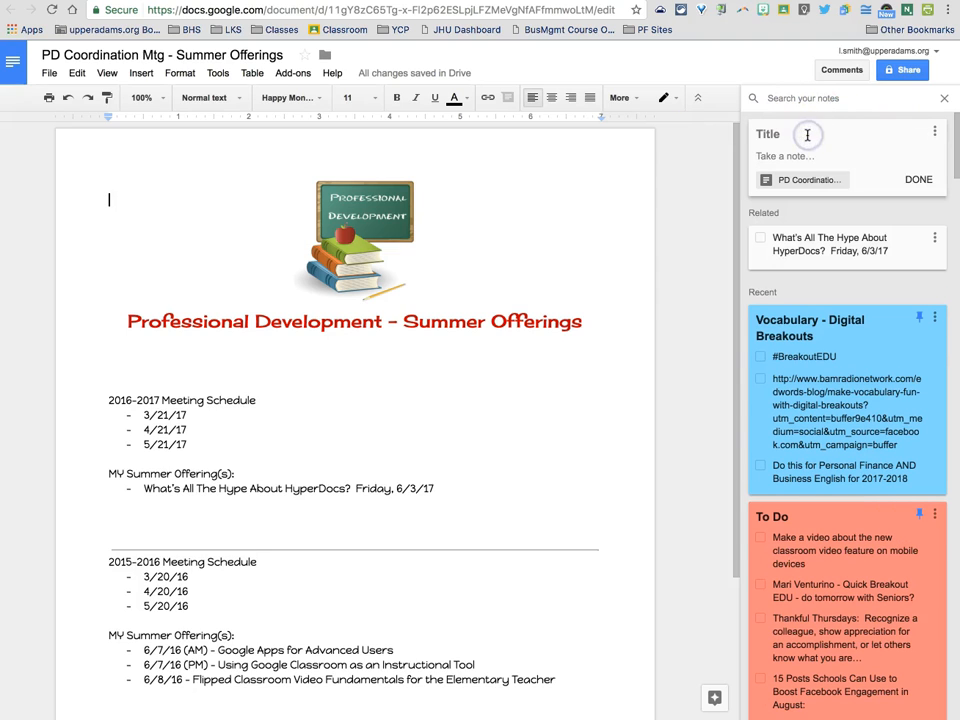
click(807, 134)
text(ACTLCJ)
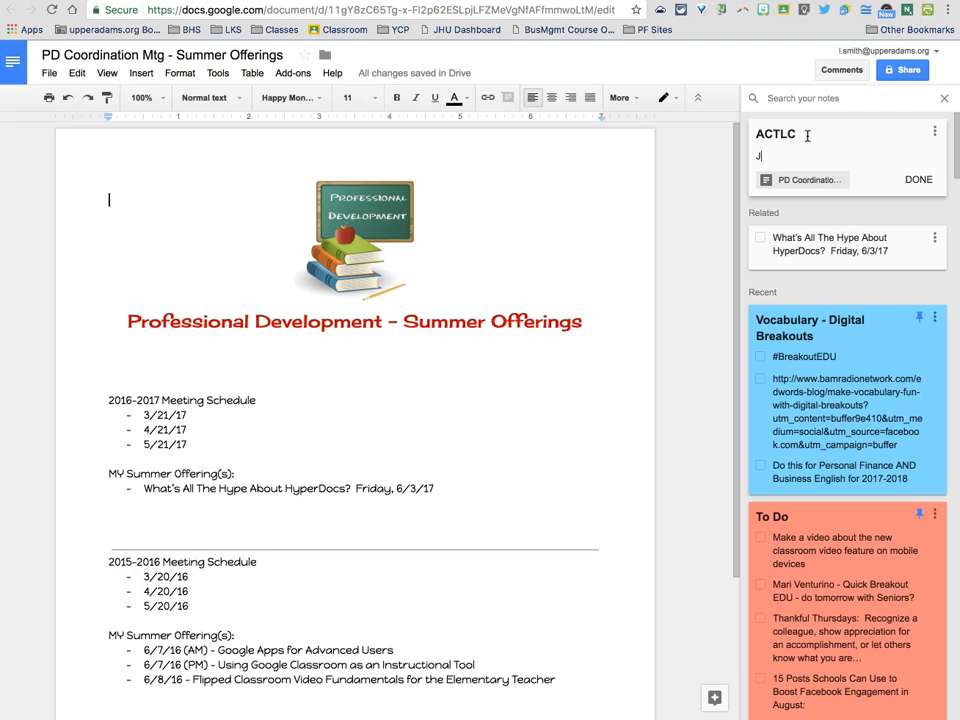
text(une 7-9, 2017)
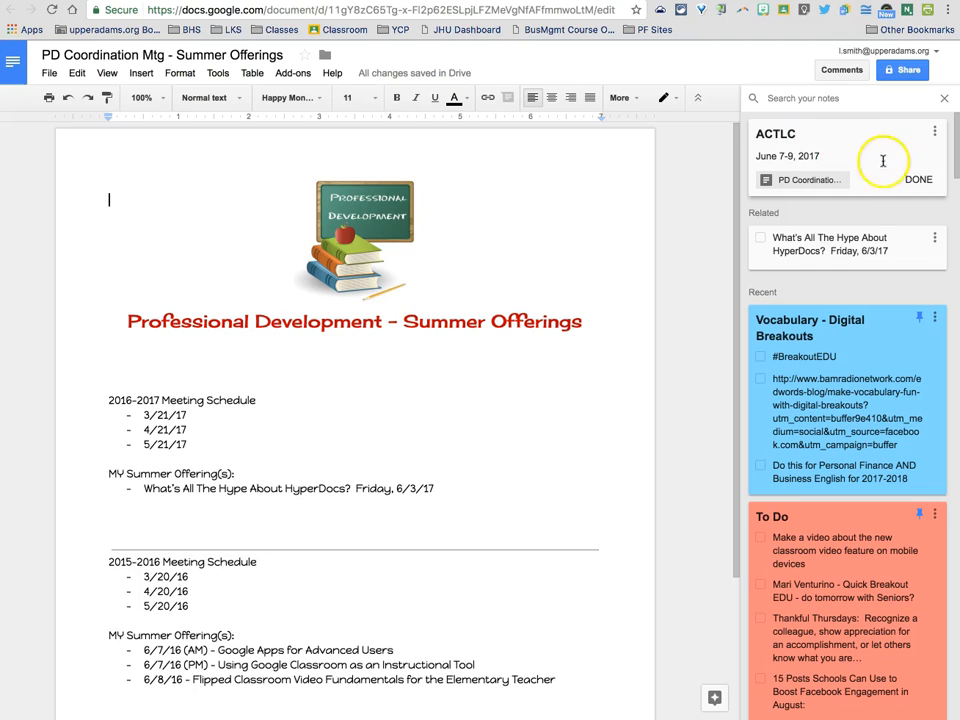
click(921, 188)
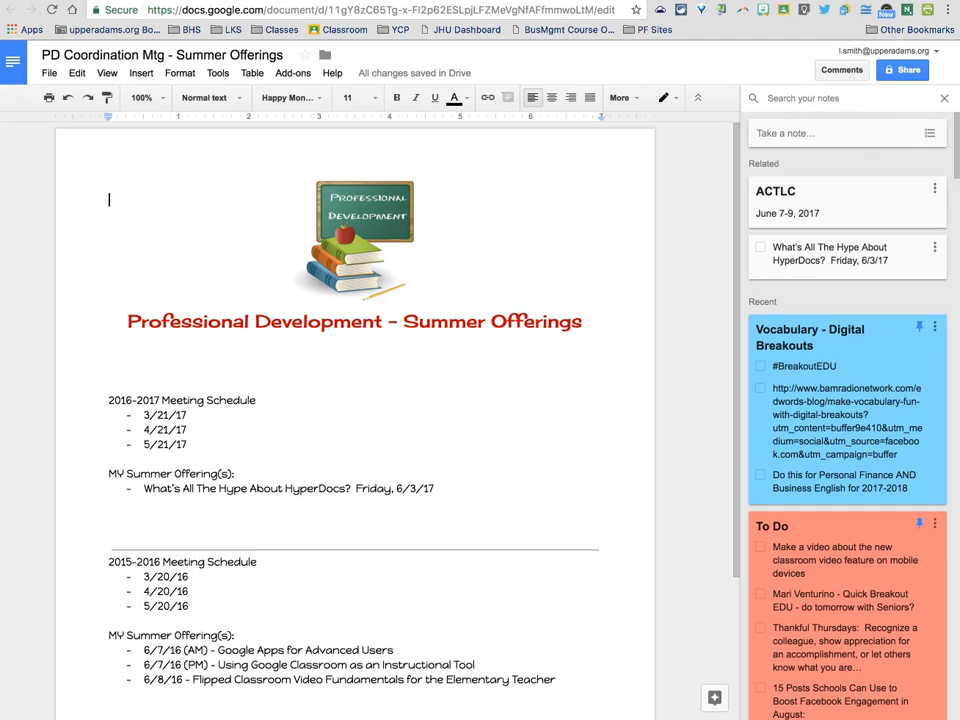
Step: In Google Keep, open the ACTLC note to check its linked source document, and close it
click(354, 1)
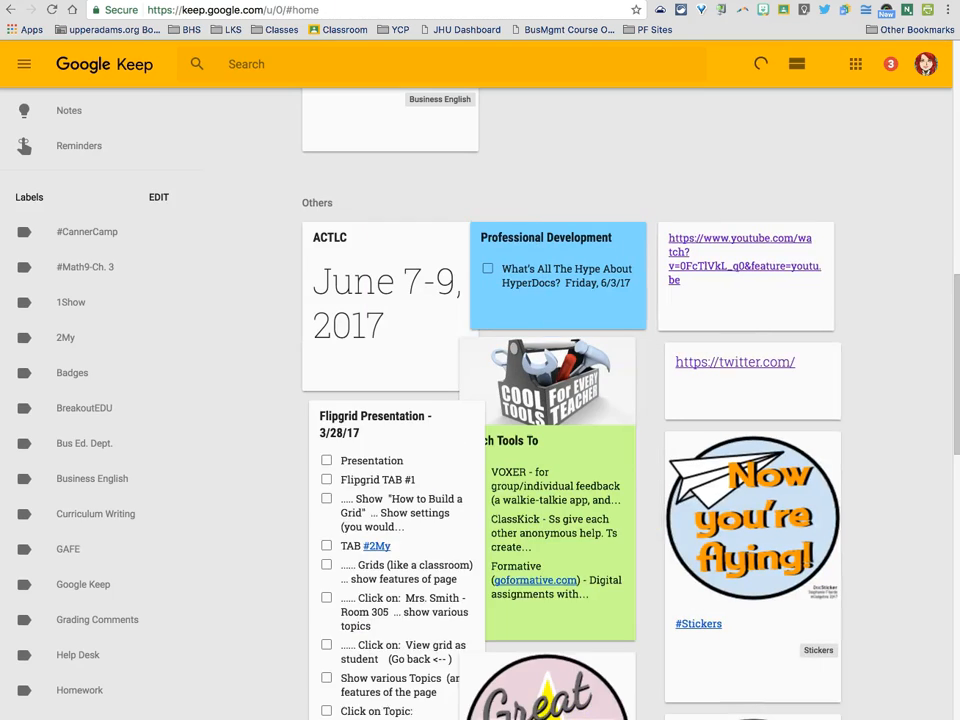
click(430, 325)
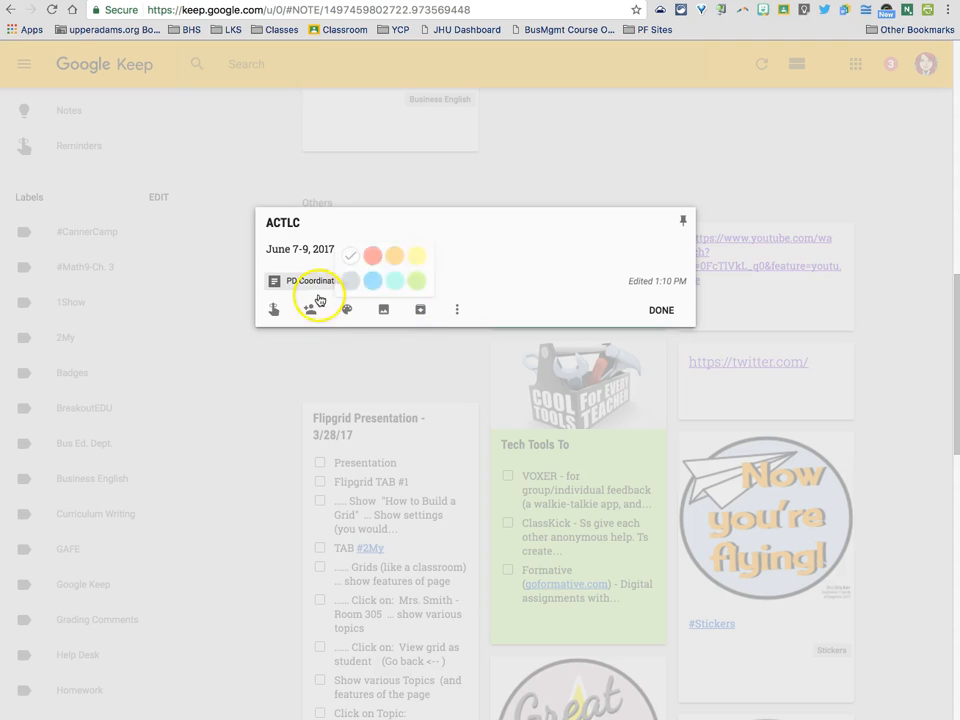
click(652, 310)
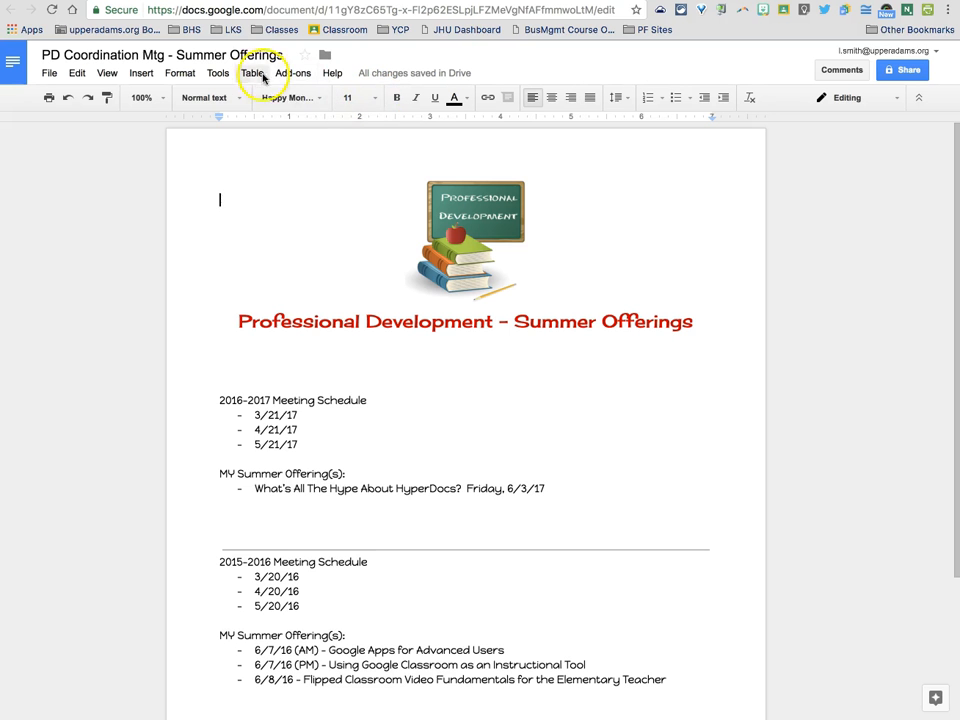
Step: Open the Keep notepad beside the PD Coordination Mtg - Summer Offerings document in Google Docs
click(218, 73)
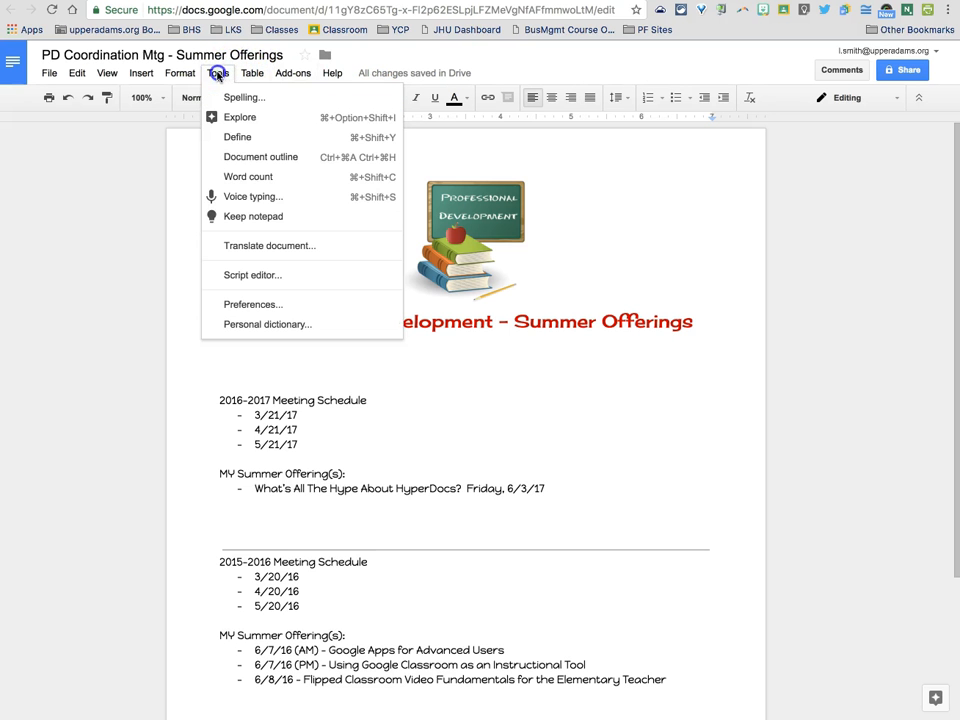
click(261, 222)
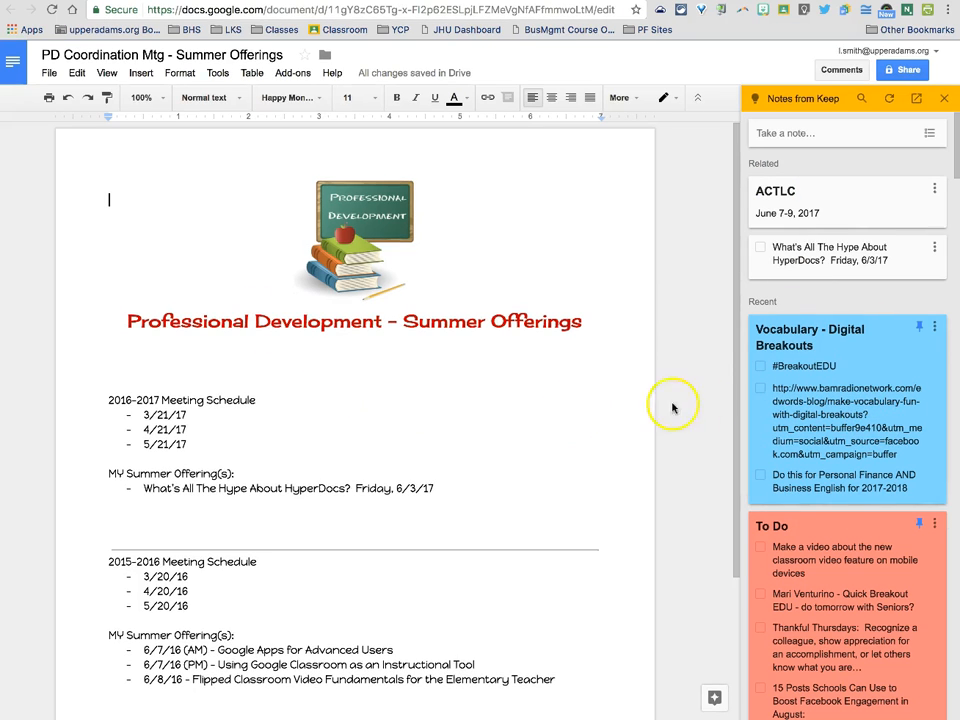
Step: Try adding the Vocabulary - Digital Breakouts note at the very start of the document, and undo the insertion
click(935, 330)
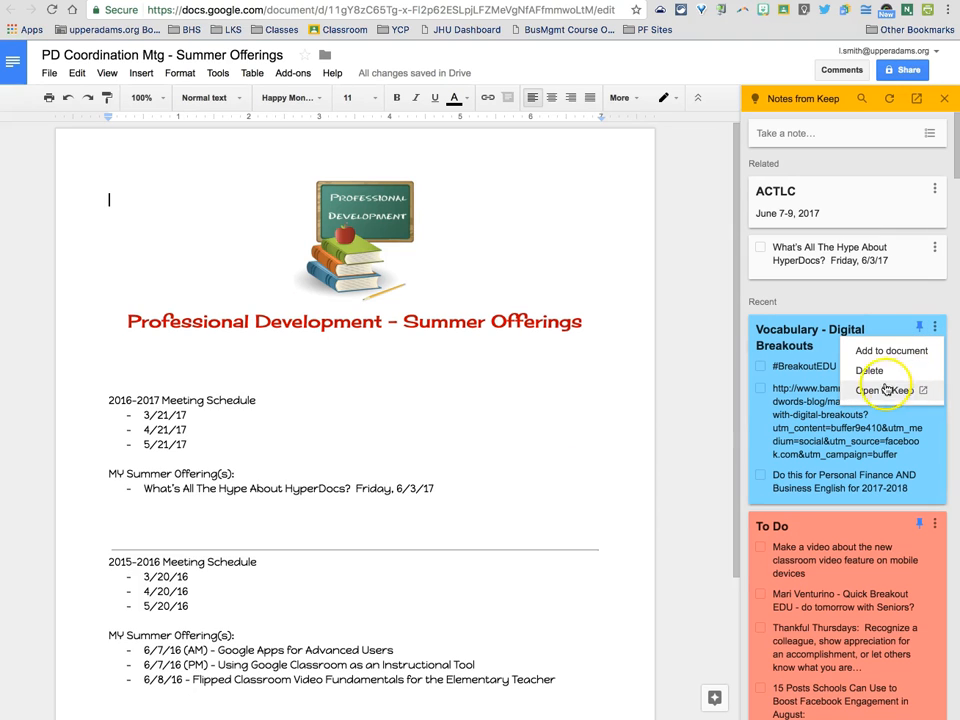
click(891, 352)
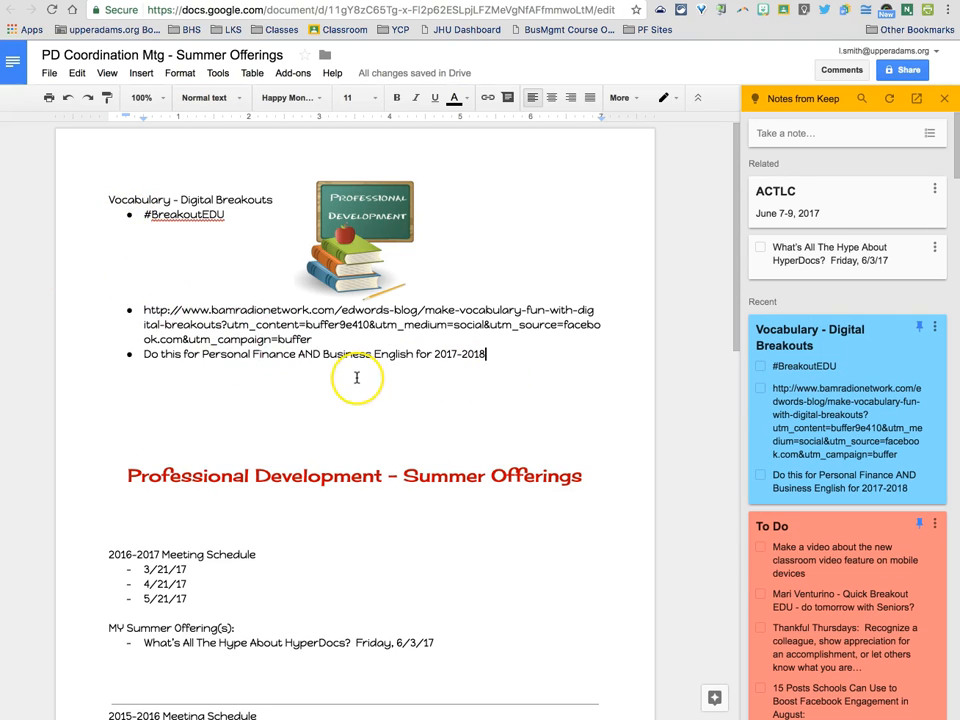
key(ctrl+z)
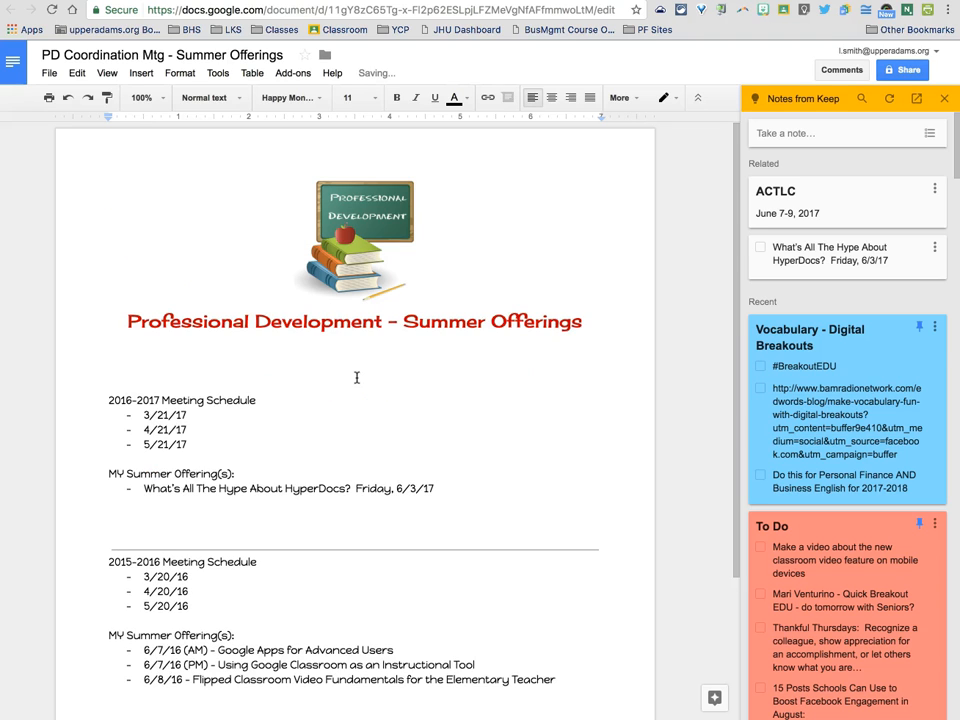
Step: Try adding the Vocabulary - Digital Breakouts note twice below the 2015-2016 summer offerings, undoing each insertion
scroll(330, 452, down, 3)
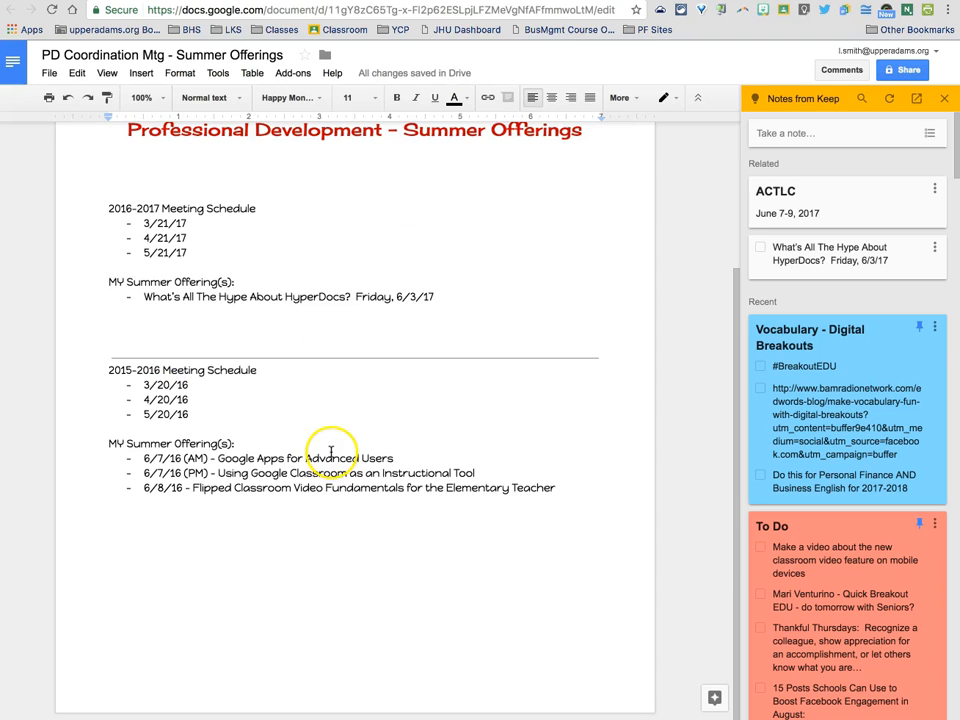
click(401, 568)
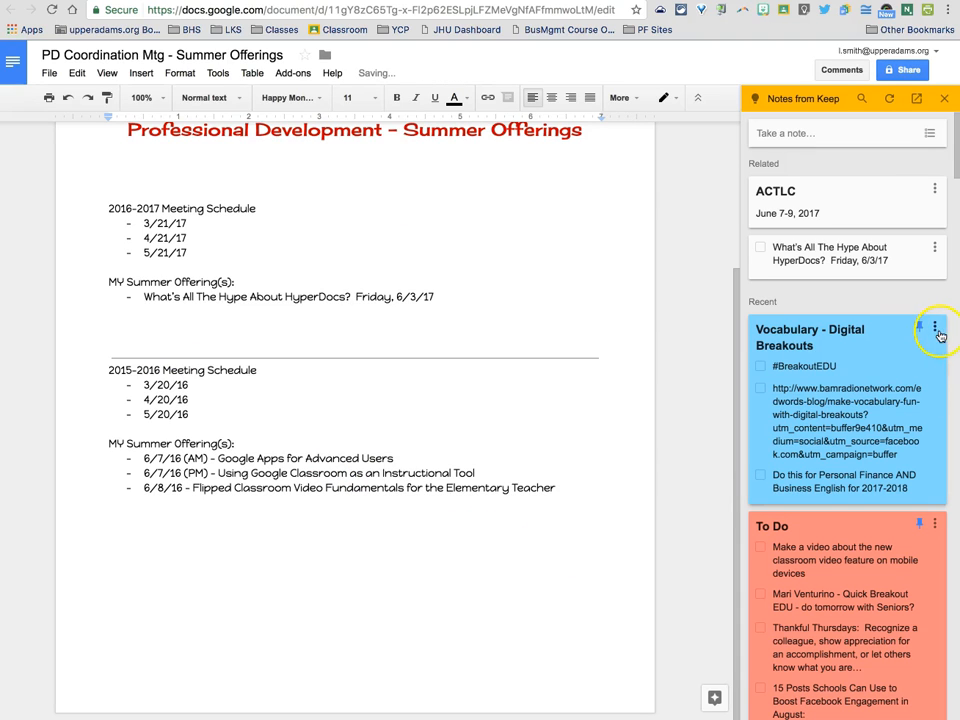
click(935, 328)
click(868, 407)
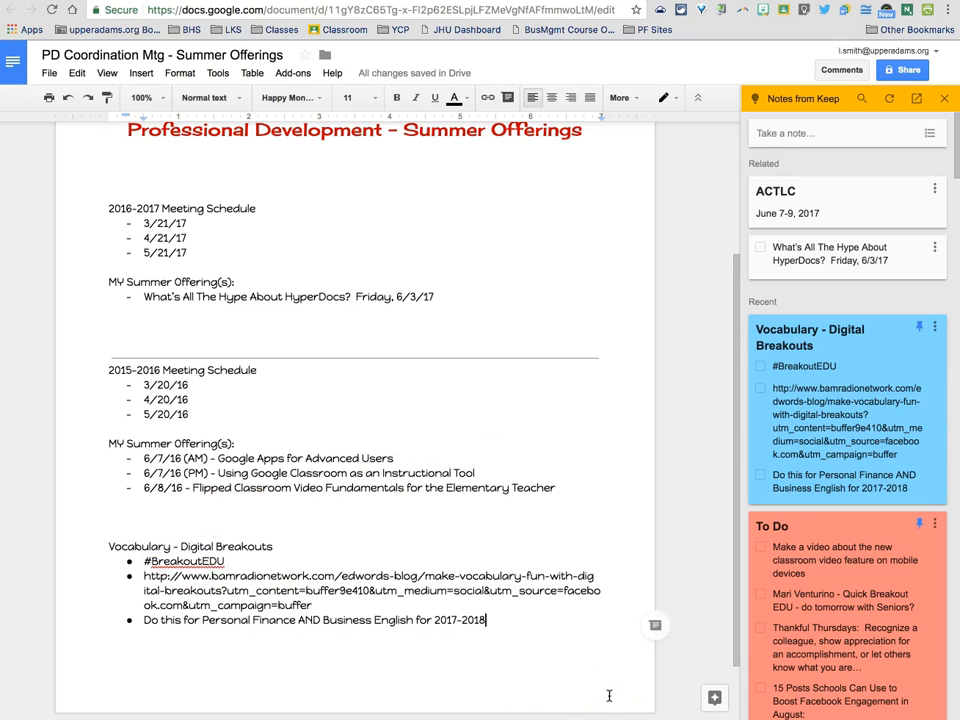
key(ctrl+z)
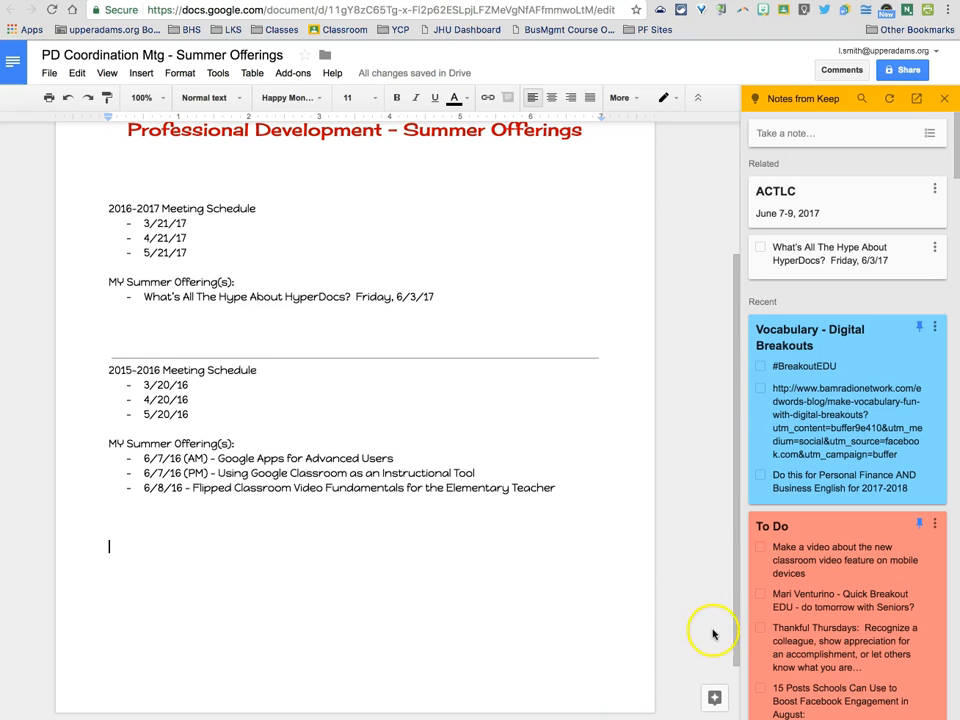
drag(852, 446, 315, 628)
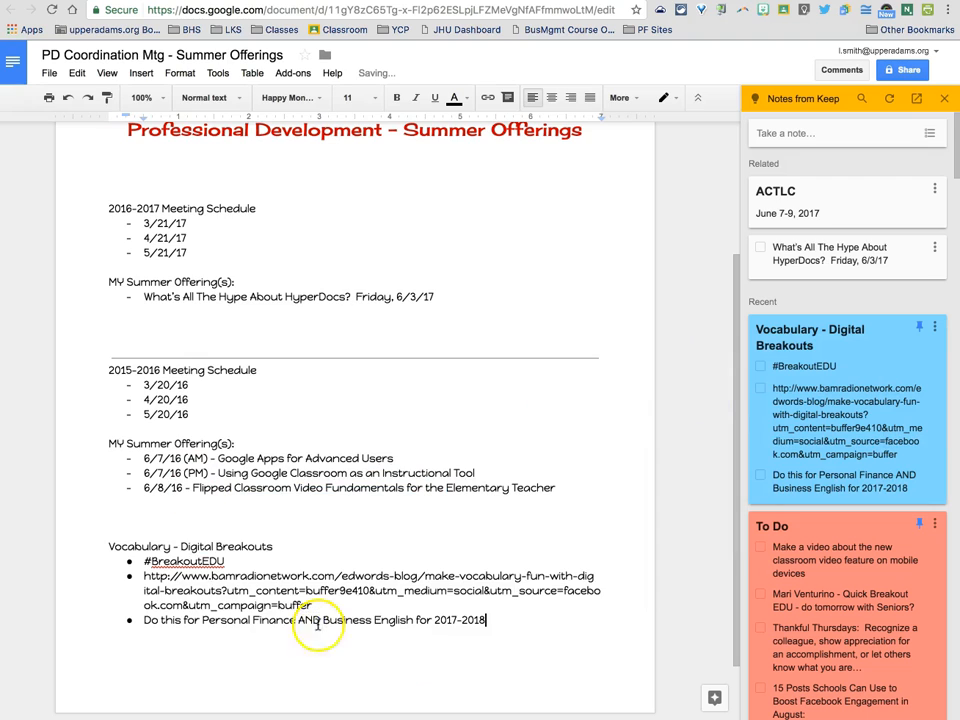
key(super+z)
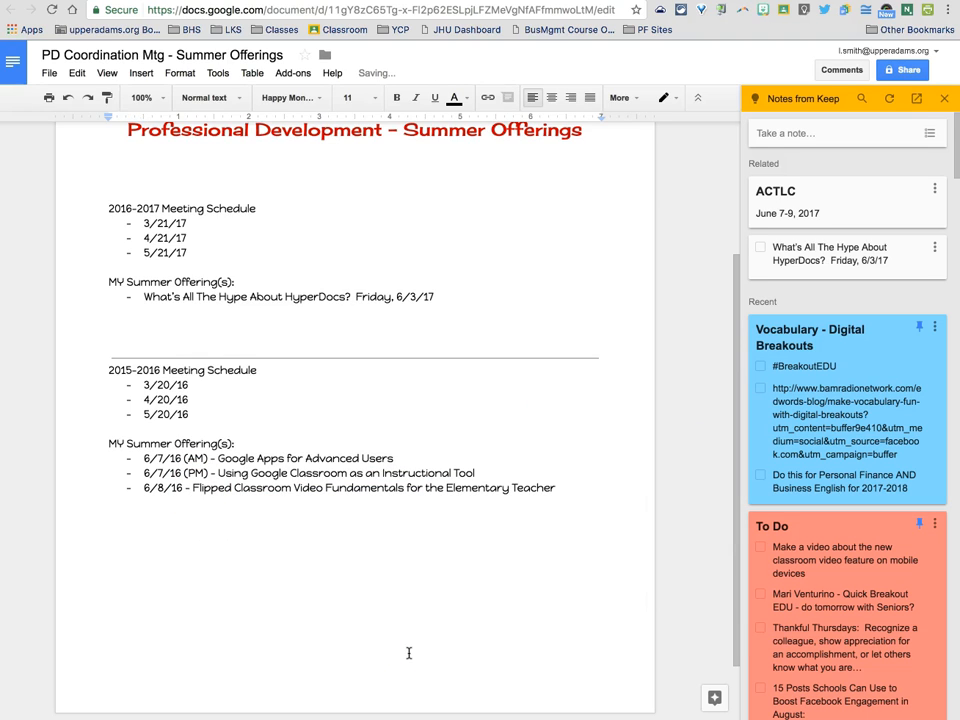
Step: Copy only the "Add Padlet" list item from the Canner Camp Notes note and paste it below the 2015-2016 summer offerings
click(917, 493)
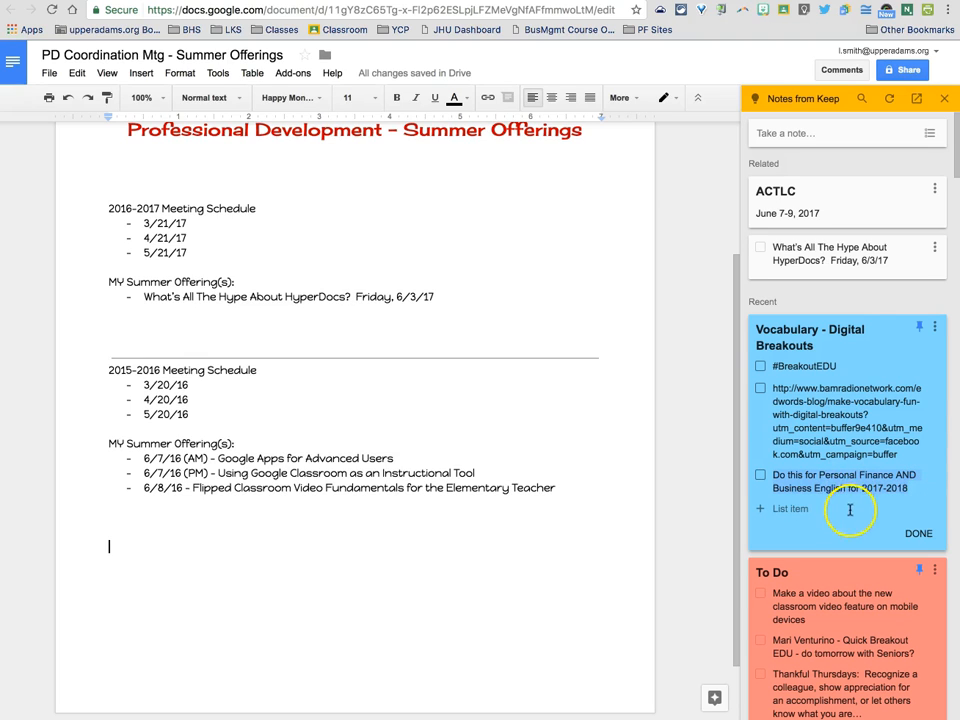
scroll(870, 480, down, 10)
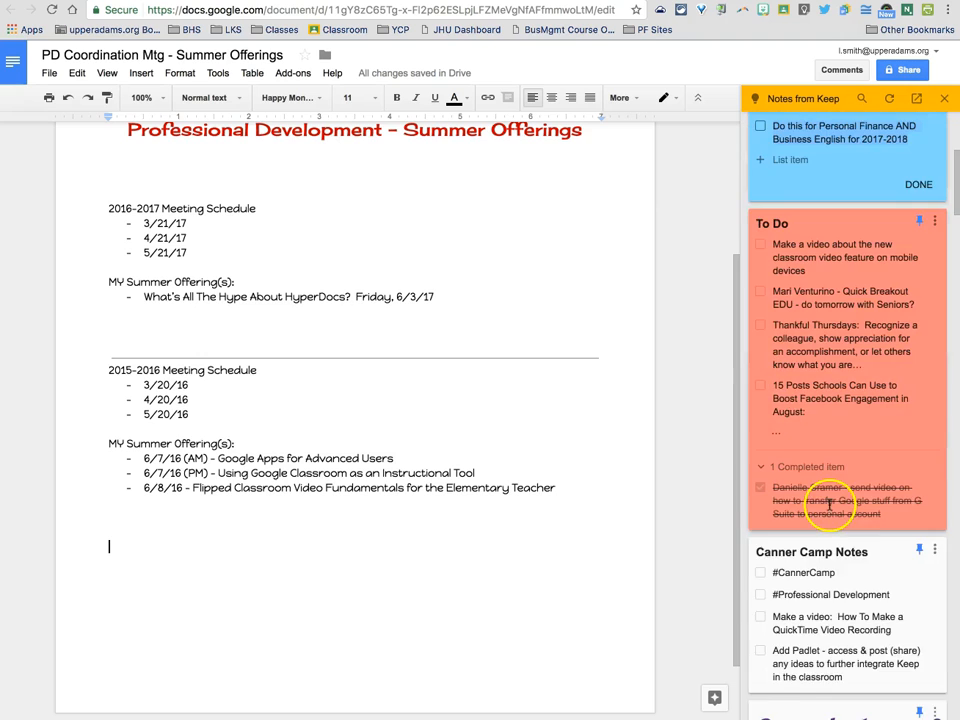
click(845, 427)
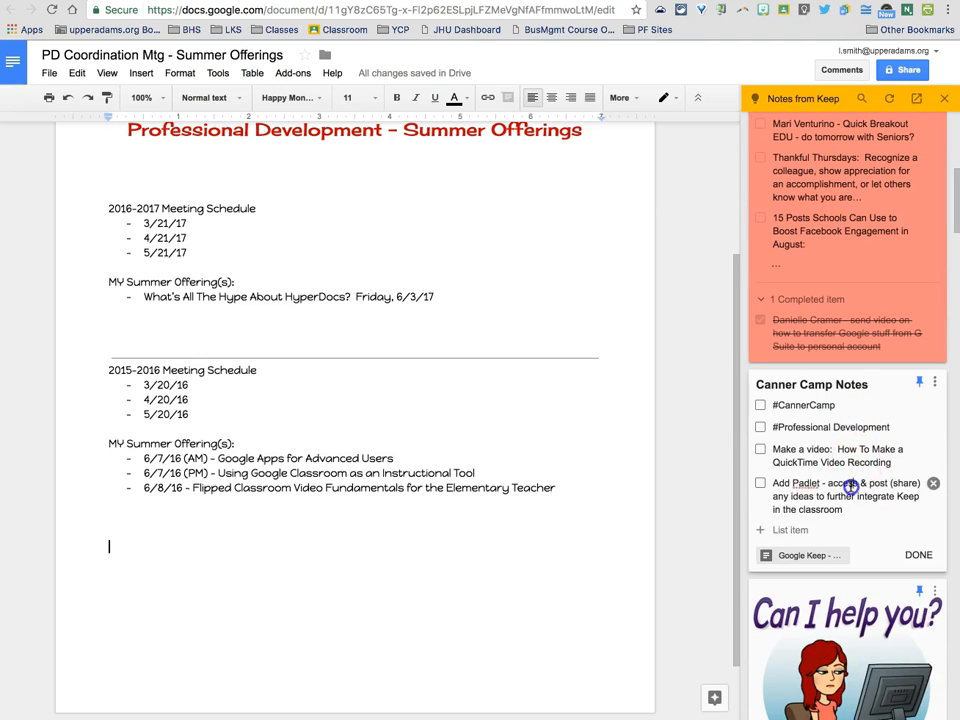
triple_click(790, 490)
key(ctrl+c)
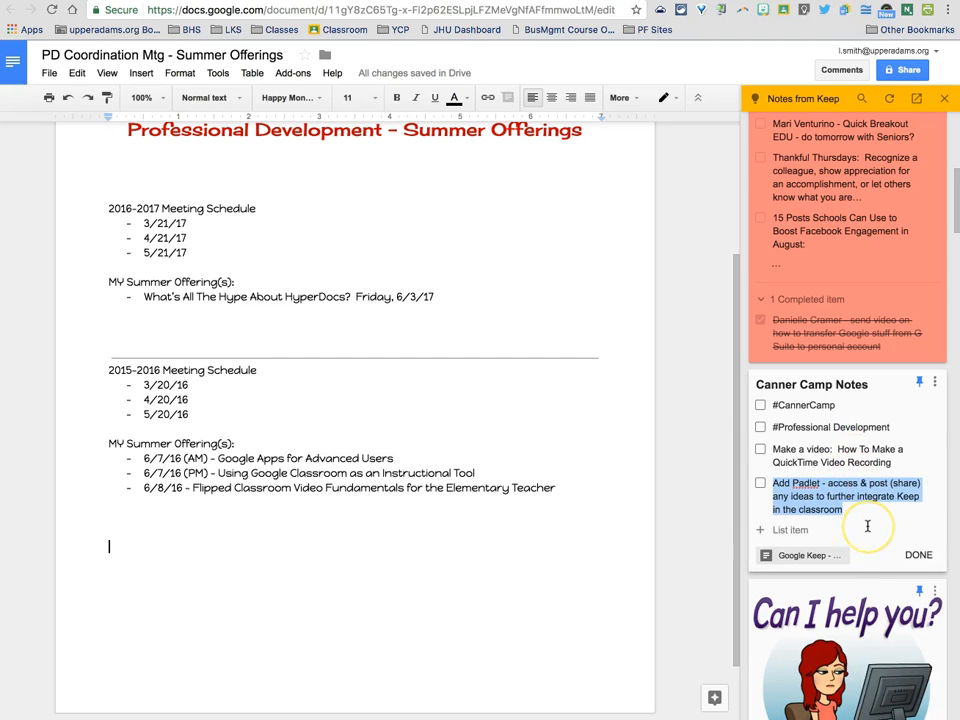
click(290, 551)
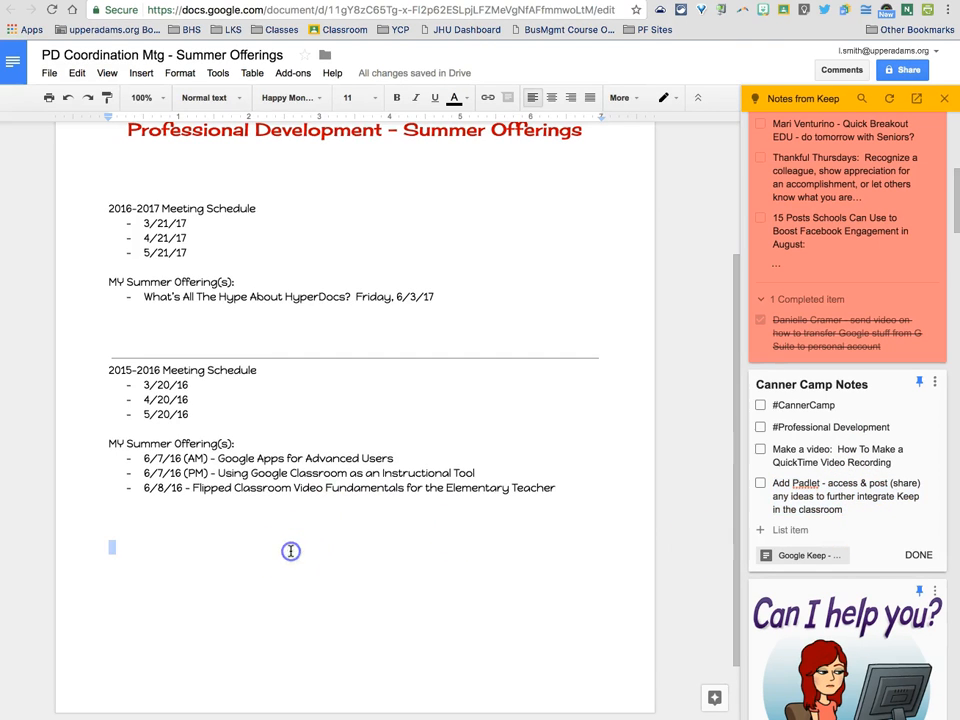
key(ctrl+v)
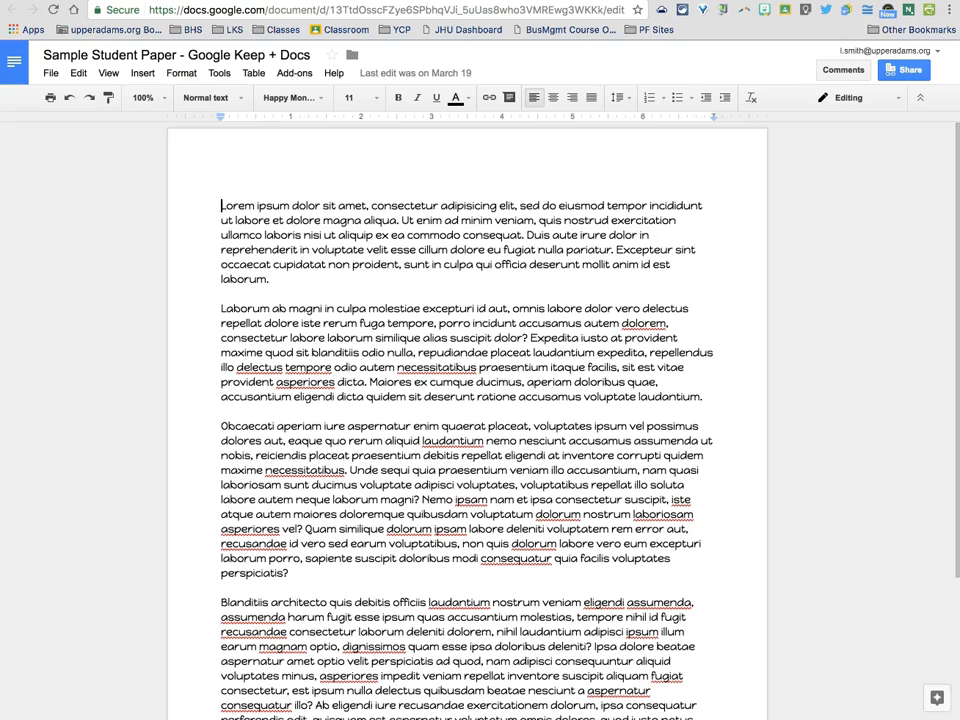
Step: In the Sample Student Paper document, insert the Research Paper - Pollock note from the Keep notepad above the first paragraph, followed by a blank line
key(Return)
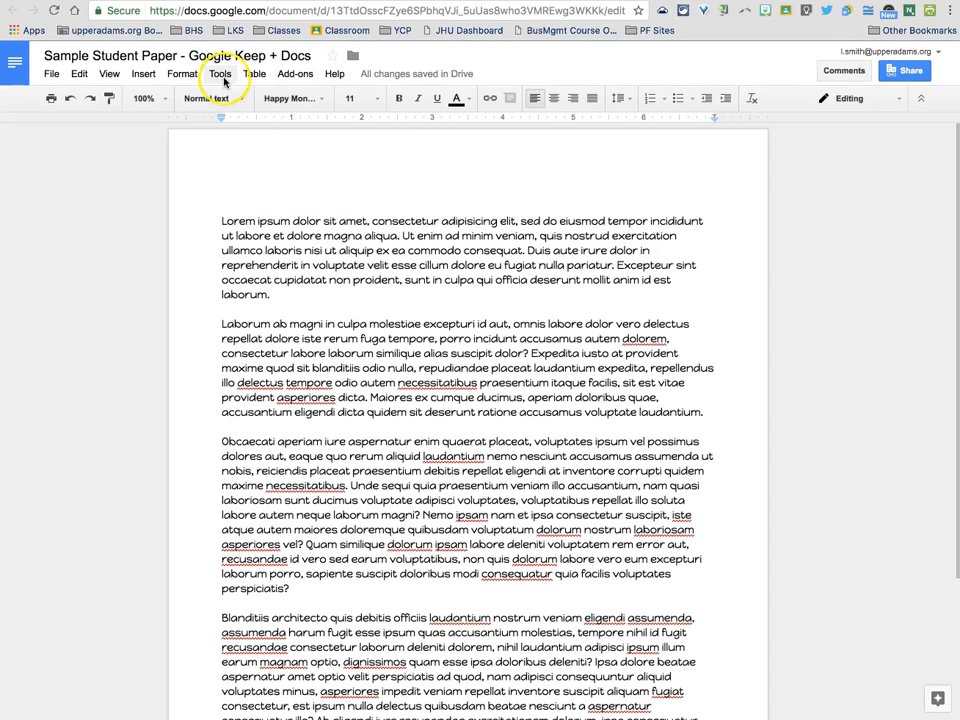
click(220, 74)
click(249, 216)
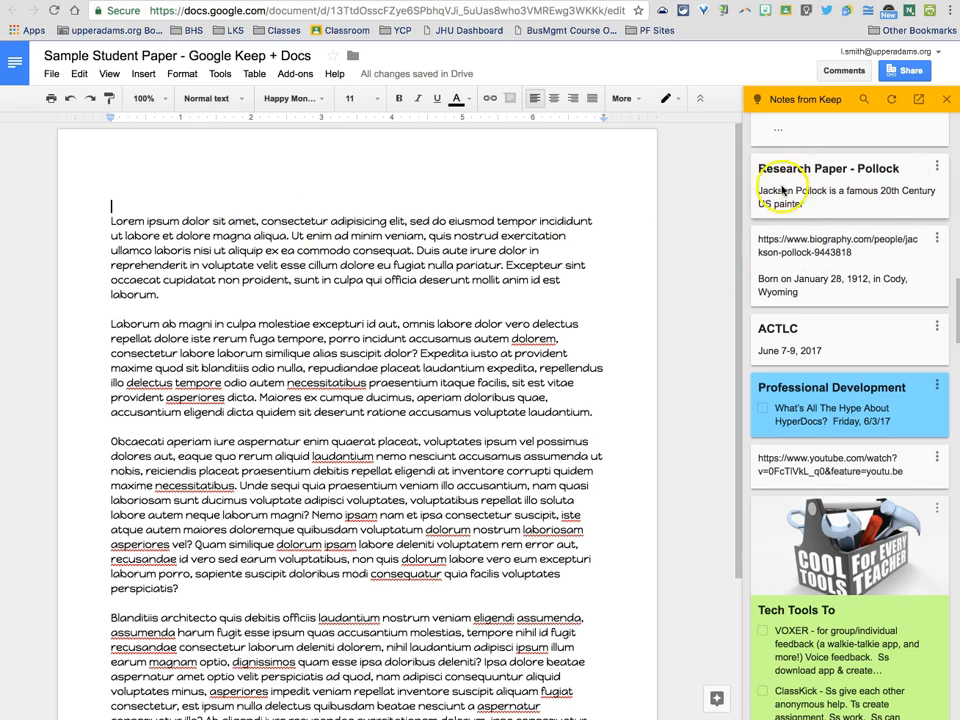
click(937, 168)
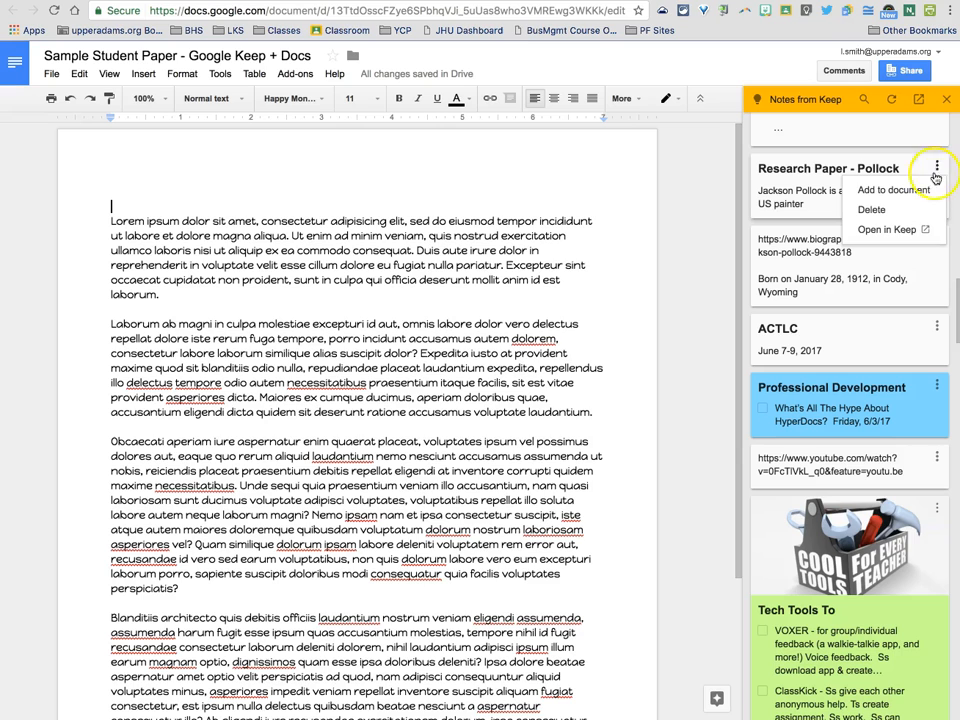
click(926, 192)
click(406, 221)
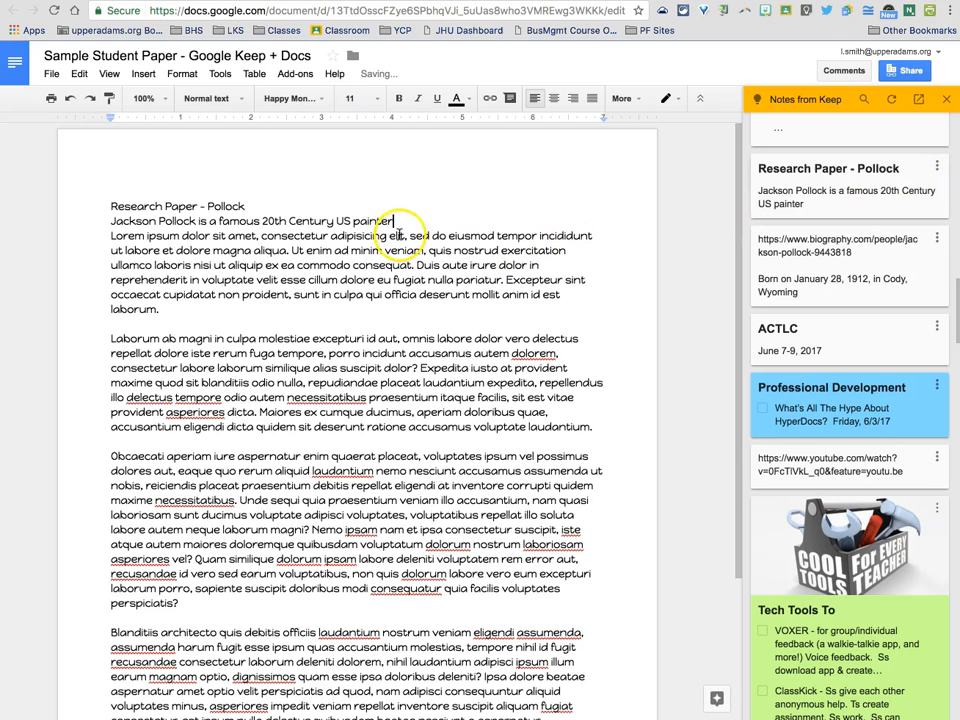
key(Return)
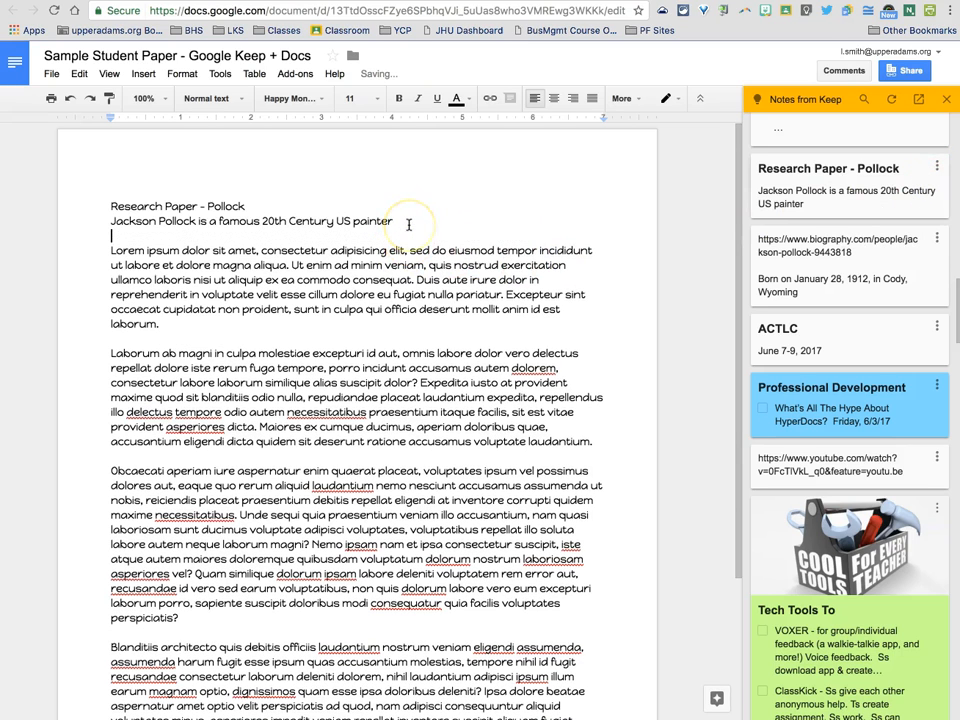
Step: Delete the inserted "Research Paper - Pollock" heading and end the Jackson Pollock sentence with a period
double_click(207, 206)
key(BackSpace)
key(BackSpace)
key(BackSpace)
key(BackSpace)
key(BackSpace)
key(BackSpace)
key(BackSpace)
key(BackSpace)
key(BackSpace)
key(BackSpace)
key(BackSpace)
key(BackSpace)
key(BackSpace)
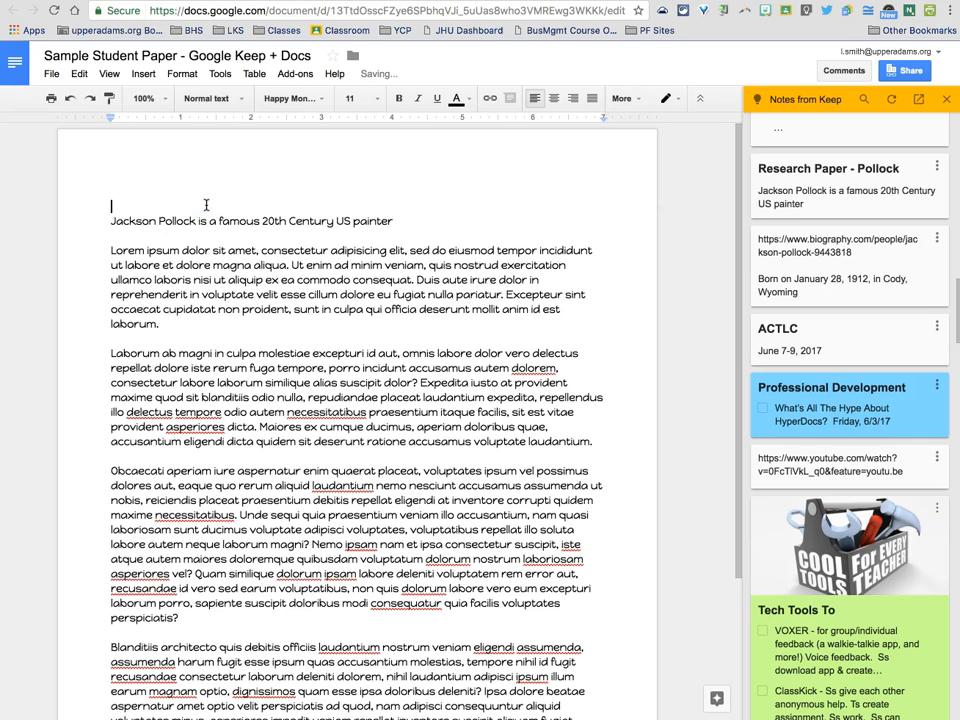
click(397, 220)
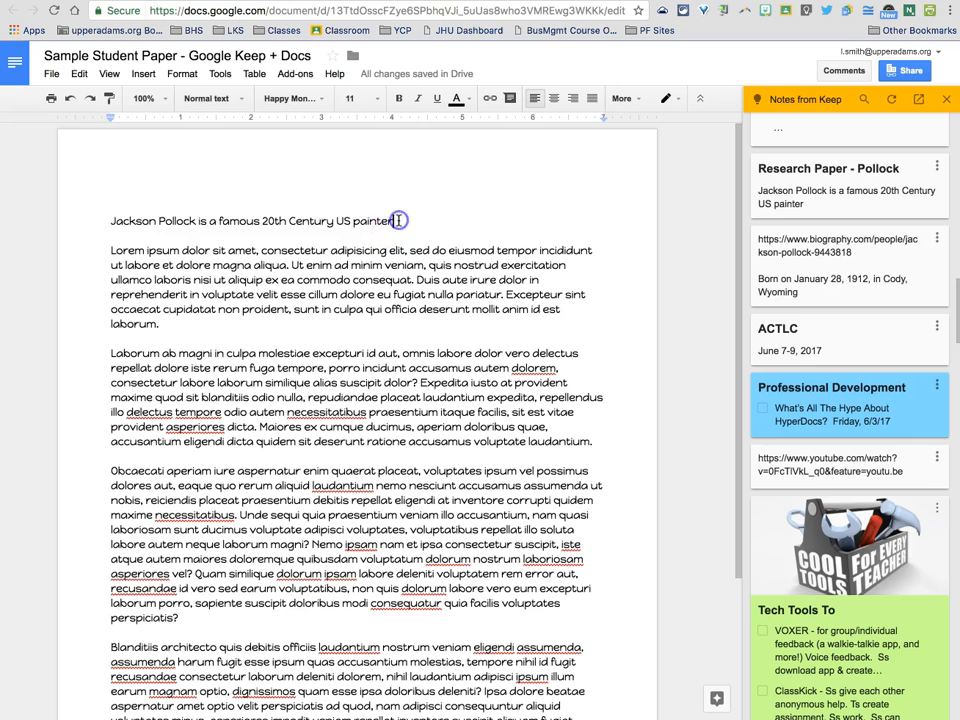
text(.)
click(408, 220)
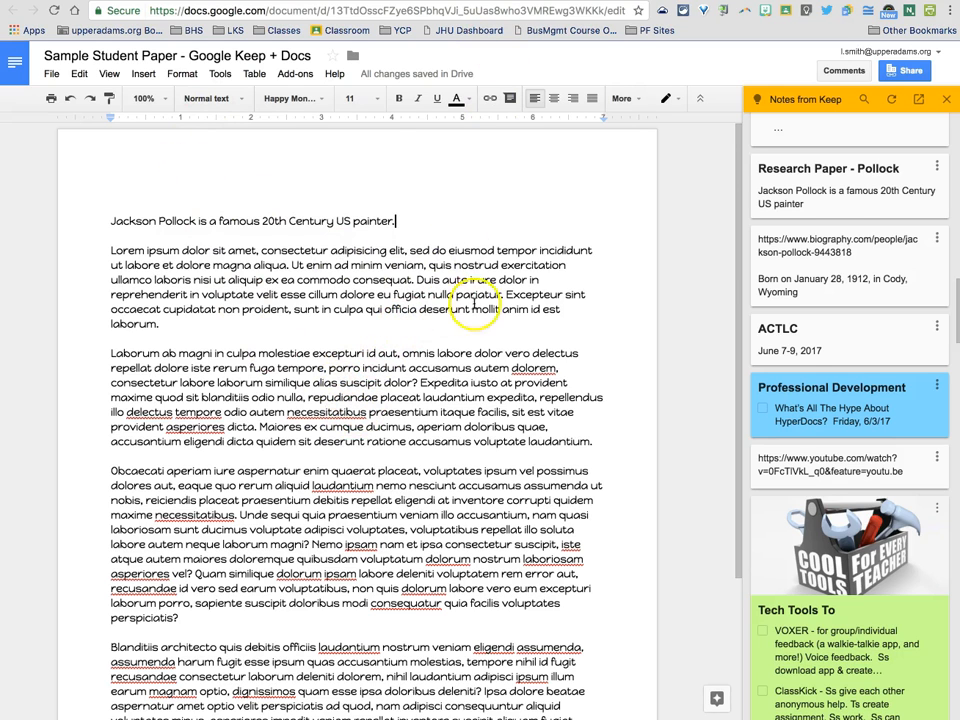
Step: From the Keep notepad, create a note titled "HW" with the text "Make a video of Jackson Pollock"
scroll(840, 300, up, 10)
scroll(816, 314, up, 3)
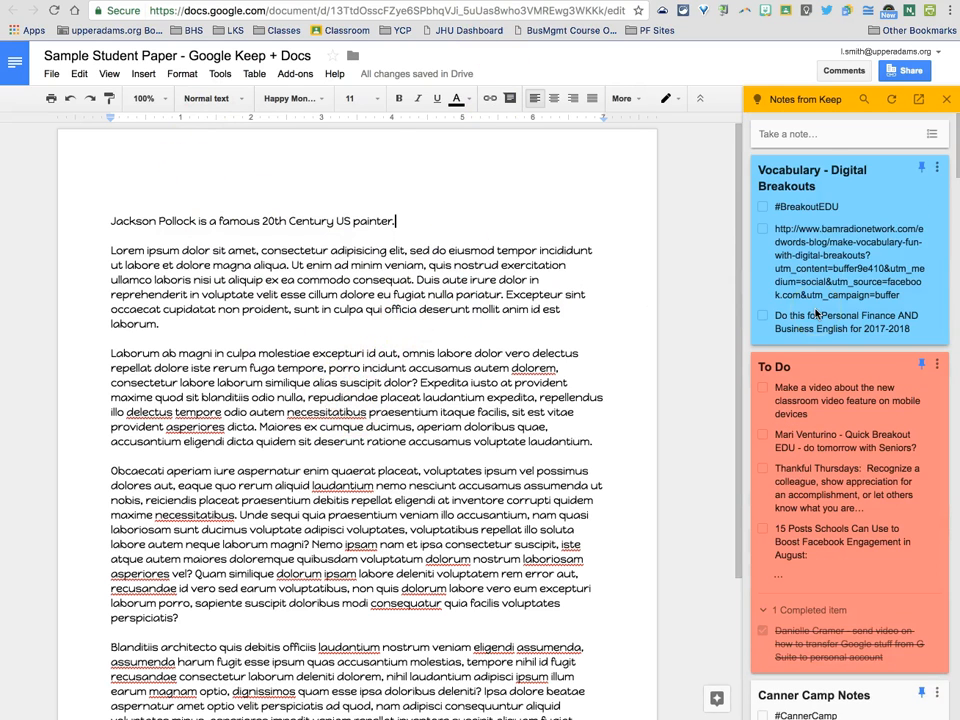
click(799, 134)
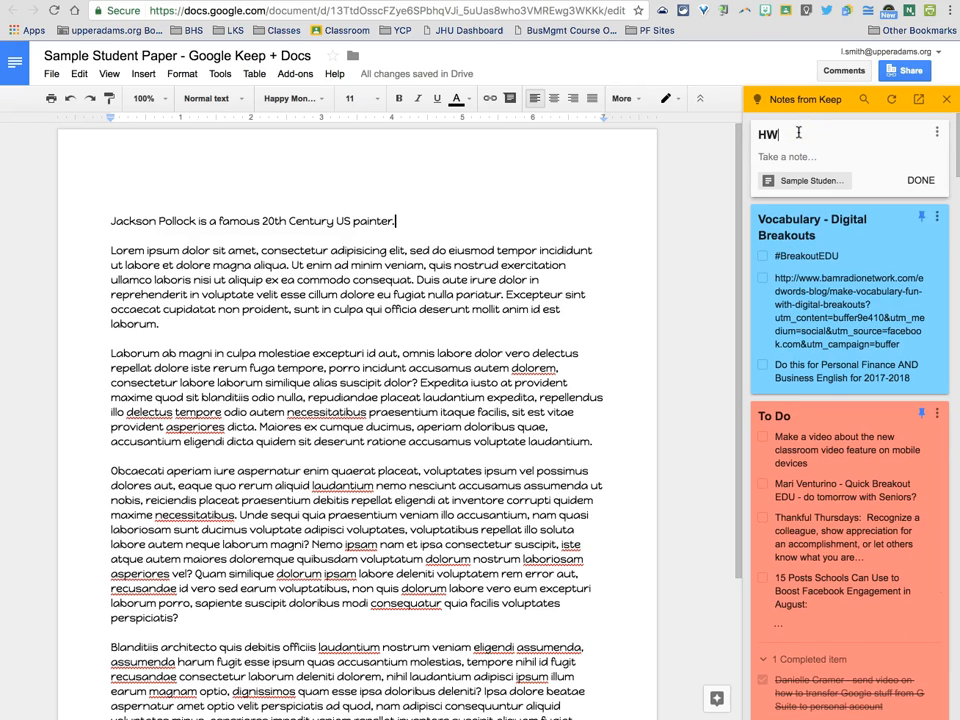
key(Return)
text(Make a video of Jackson Pollock)
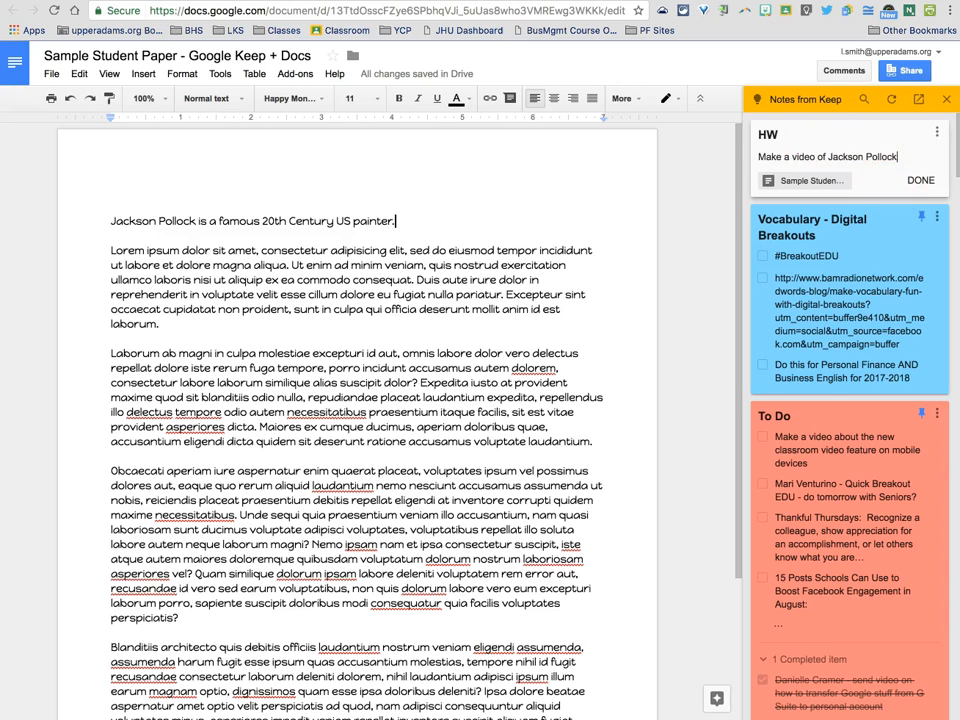
click(928, 181)
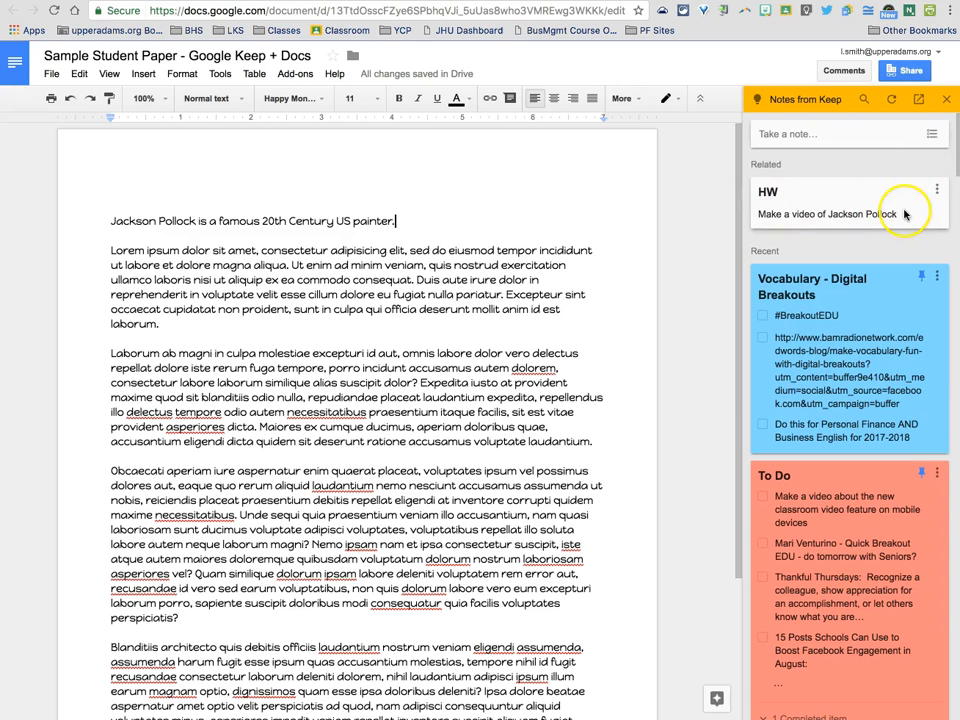
Step: In Google Keep, set a reminder on the HW note for later today at 8:00 PM
click(190, 1)
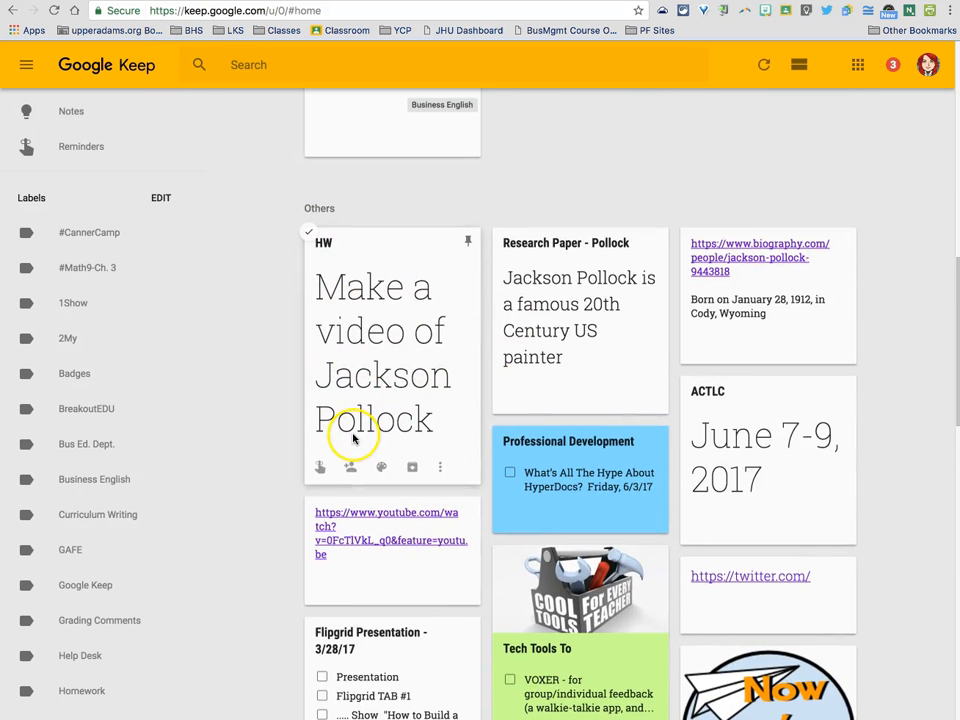
click(318, 468)
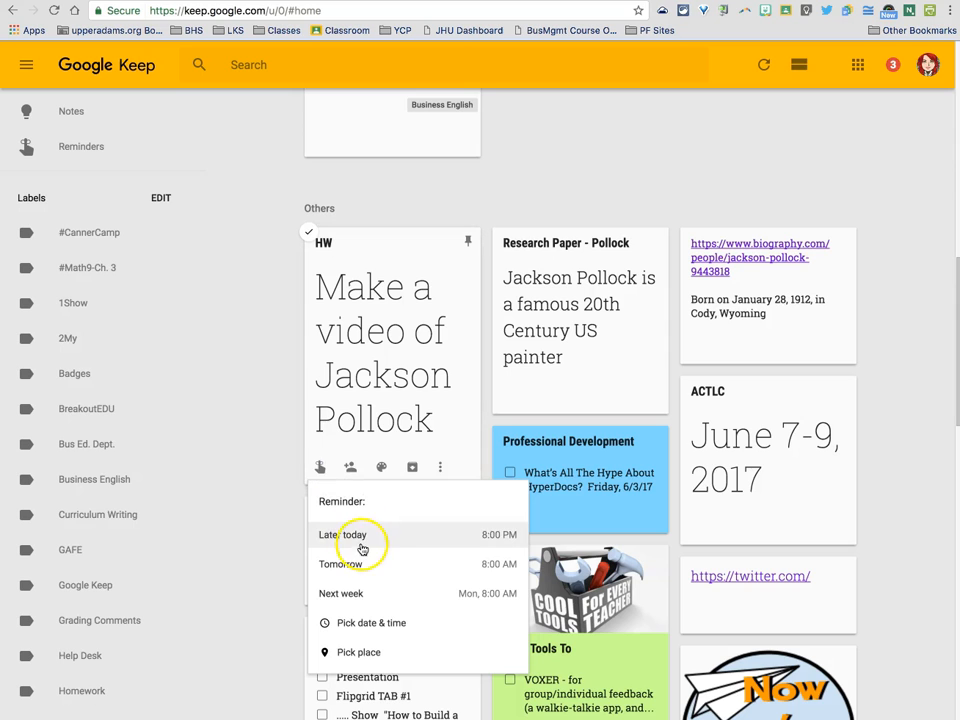
click(447, 532)
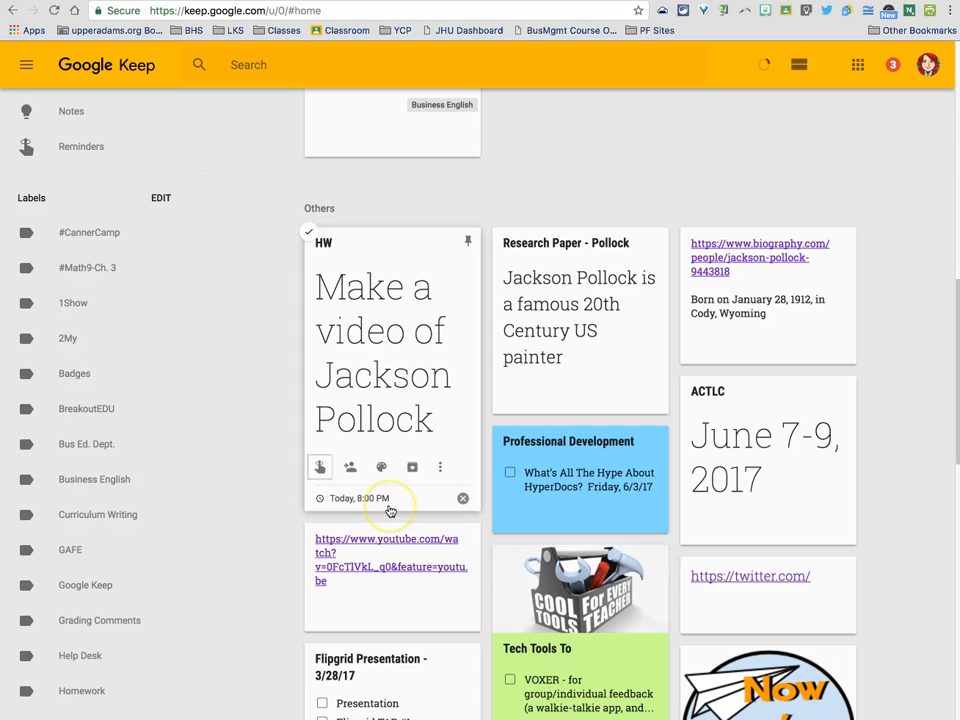
Step: Assign the existing Homework label to the HW note
click(440, 467)
click(460, 519)
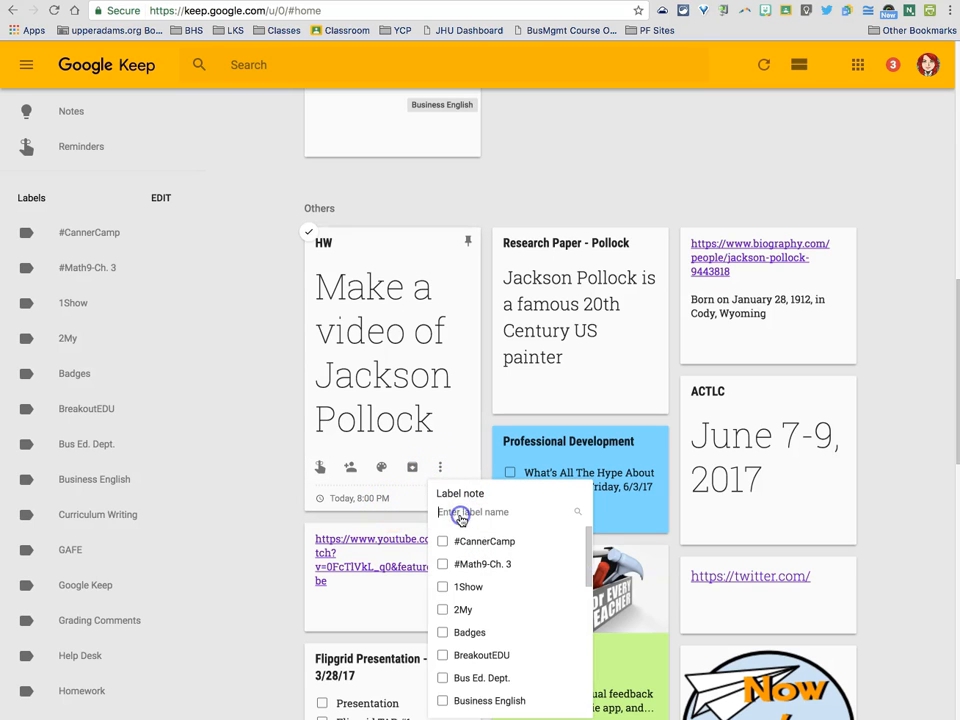
text(Homework)
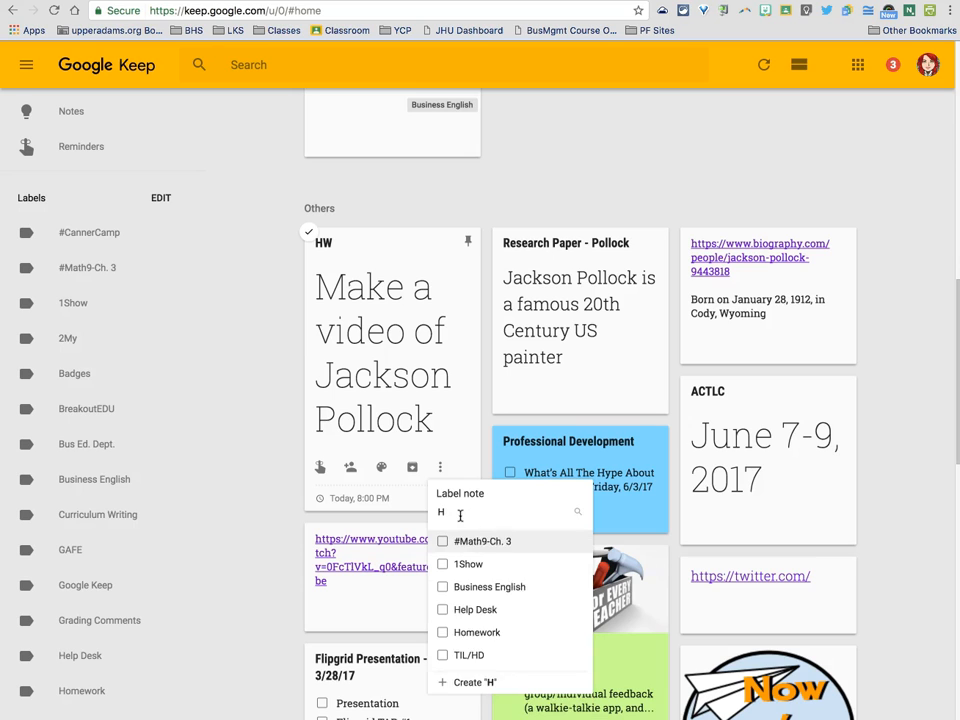
key(Return)
click(317, 489)
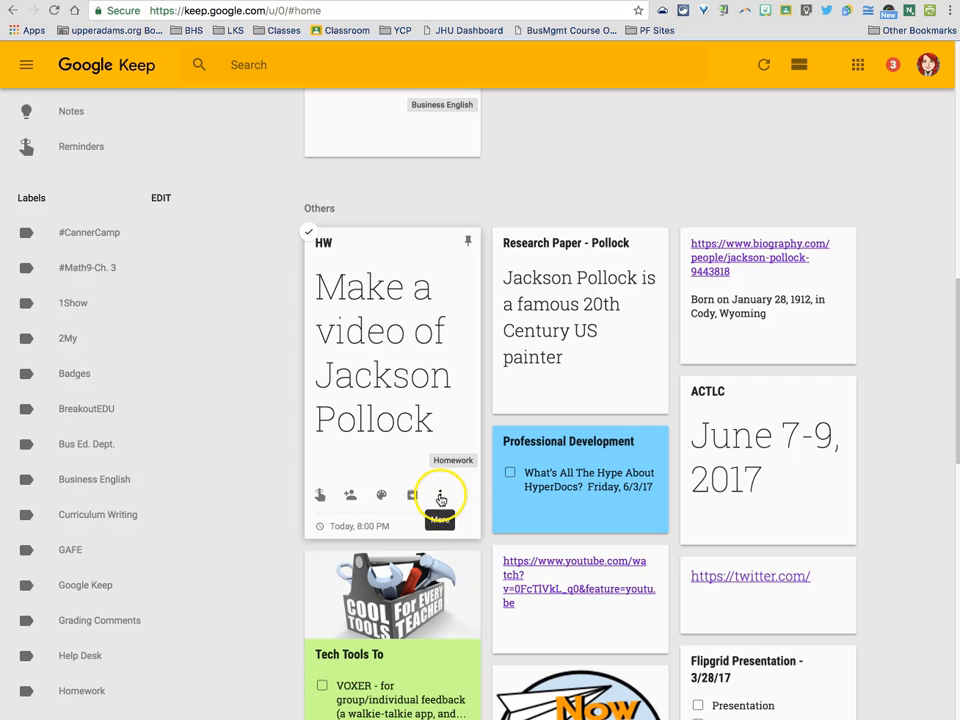
Step: Add a second line reading "Do problems #1-10 for Algebra" to the HW note below the Jackson Pollock line
click(381, 398)
click(452, 233)
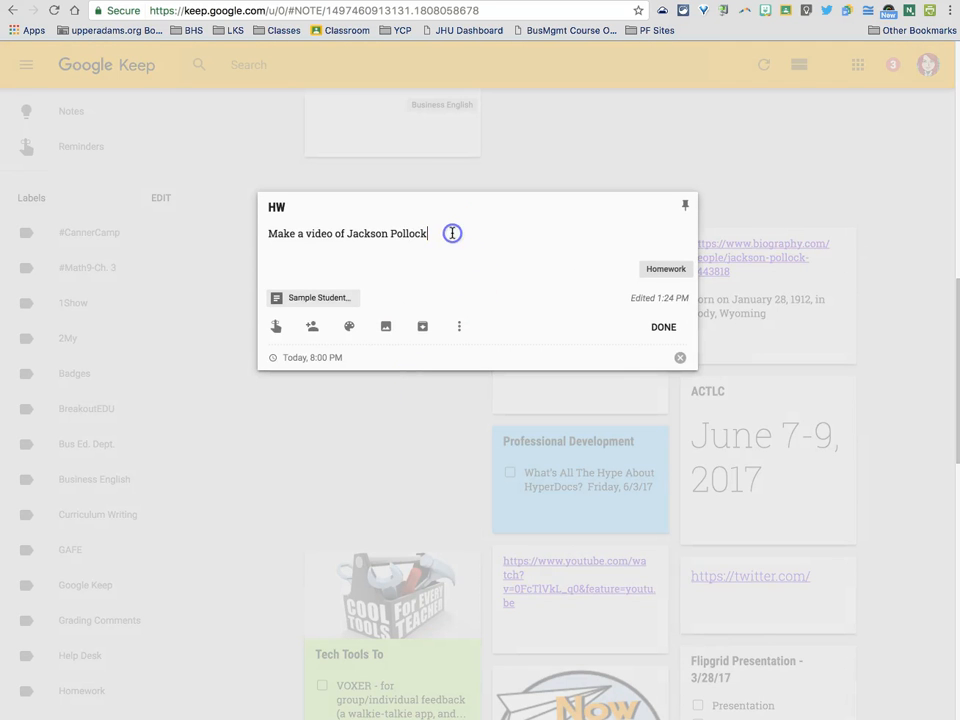
key(Return)
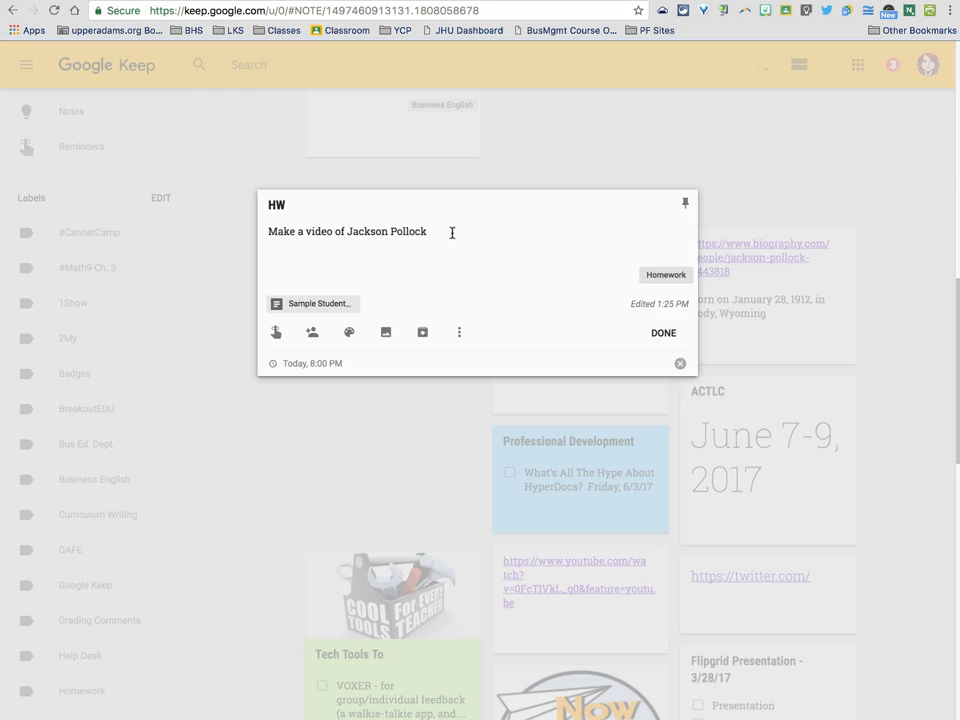
click(448, 240)
text(.)
text(o problems #1-10 for Algebra)
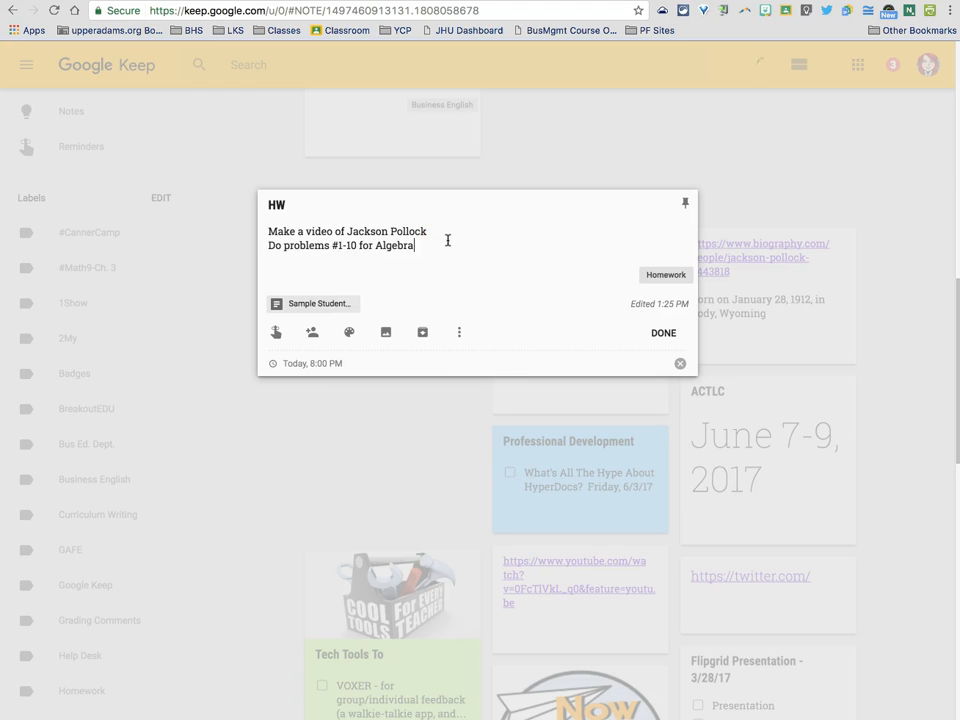
Step: Convert the HW note's lines into a checkbox list, and check and uncheck the Algebra problems item
click(459, 332)
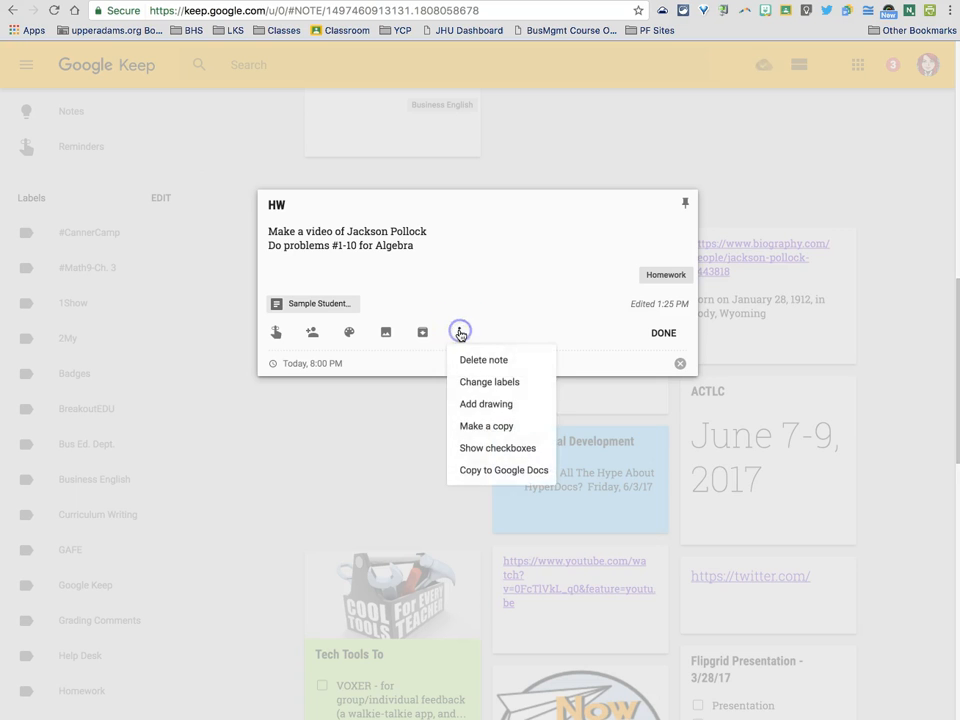
click(497, 448)
click(662, 357)
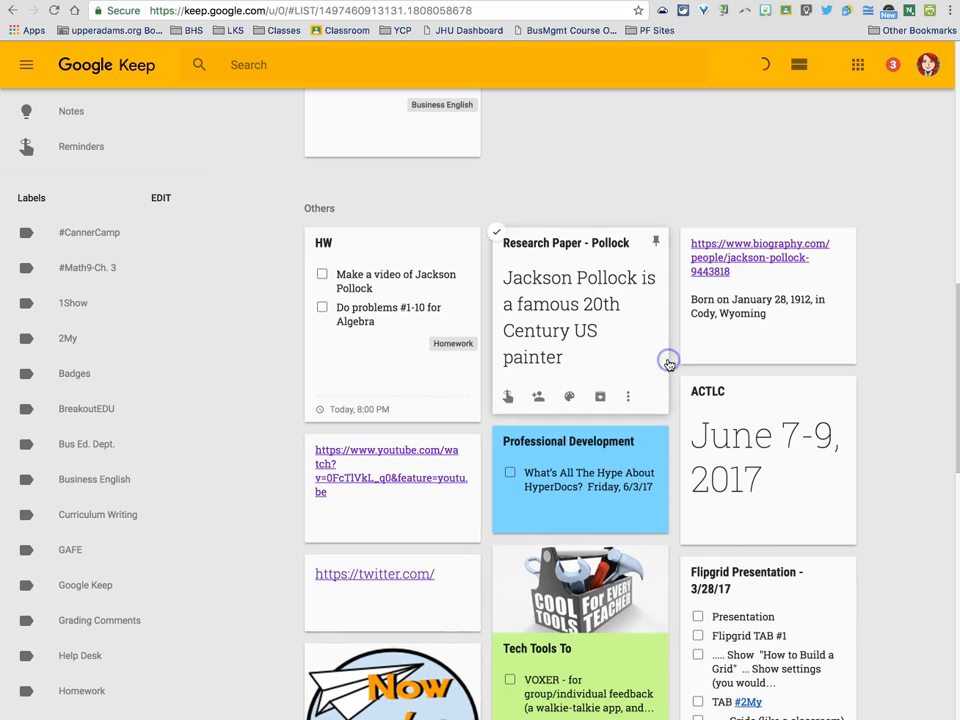
click(322, 308)
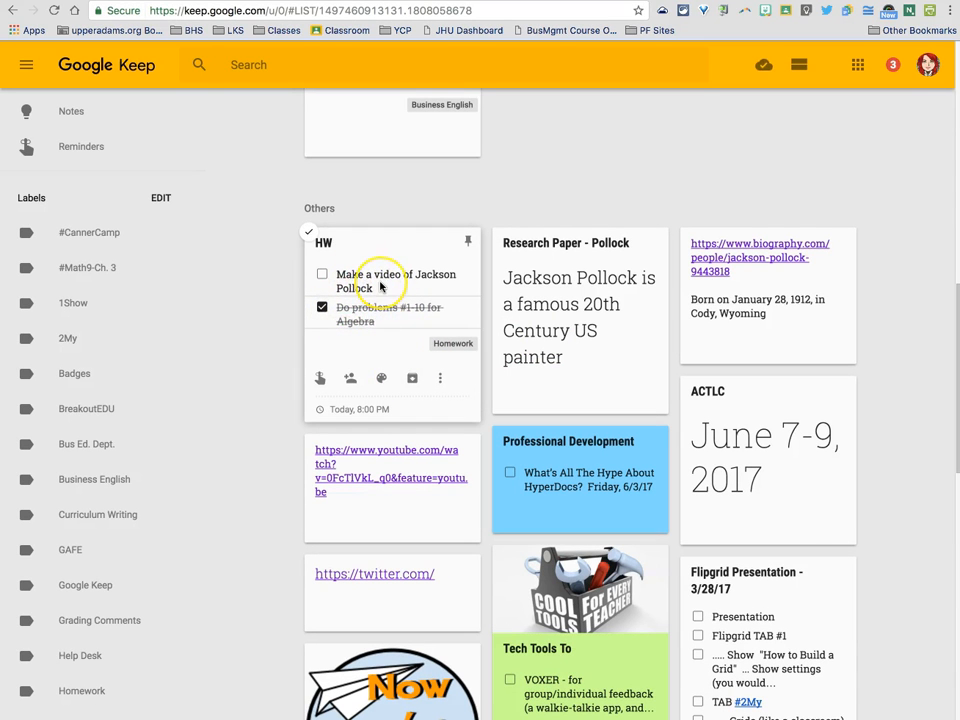
click(322, 307)
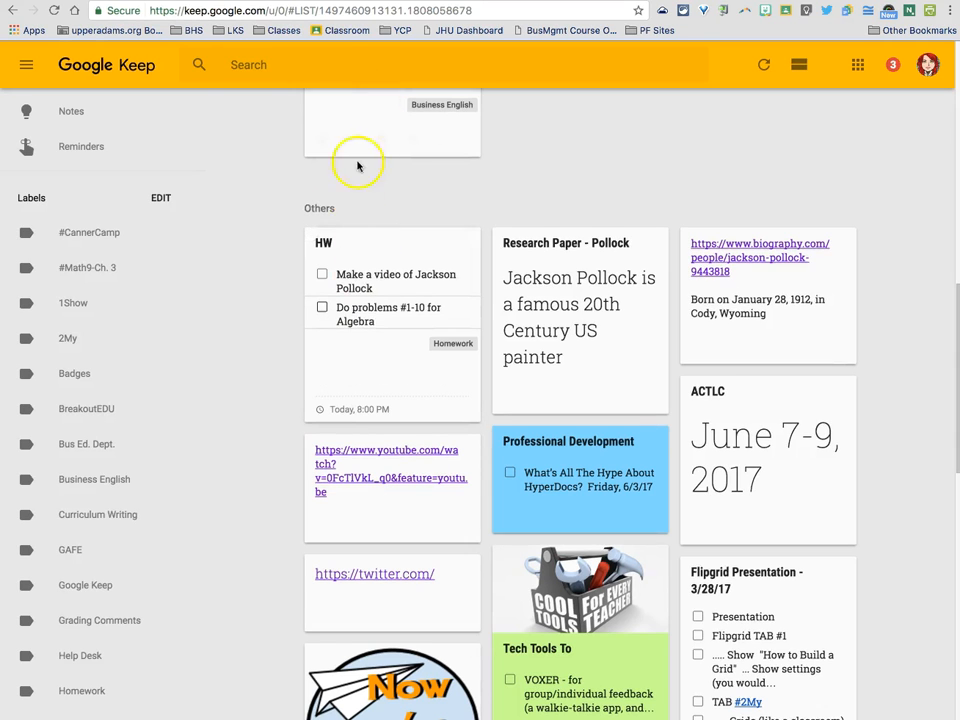
Step: Search the Keep notes for "homework" and return to the full notes list
scroll(281, 244, up, 10)
click(237, 65)
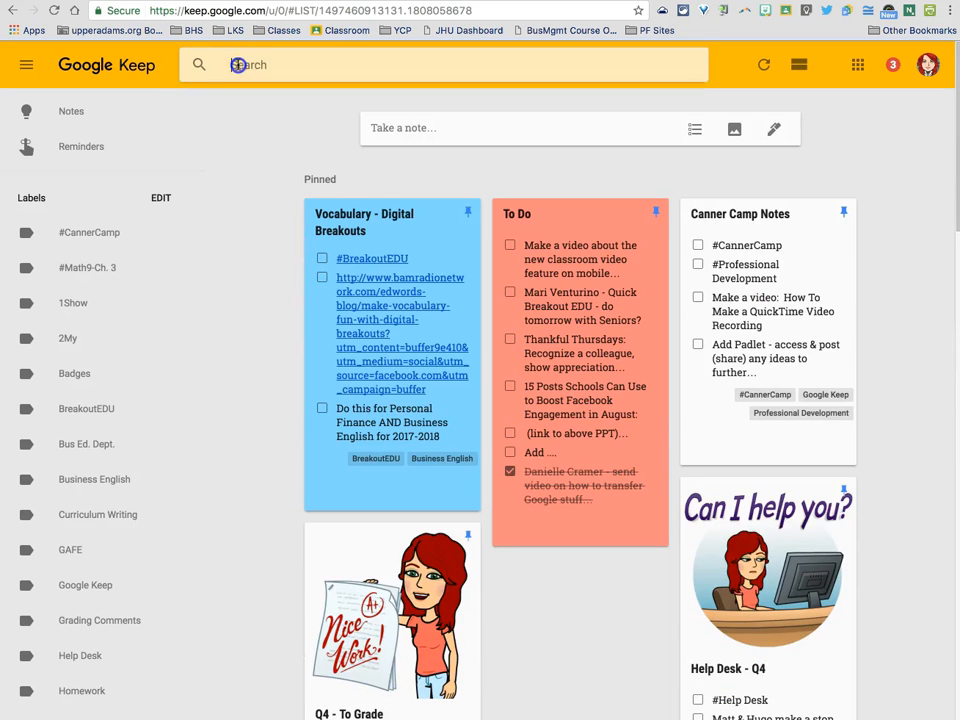
text(homework)
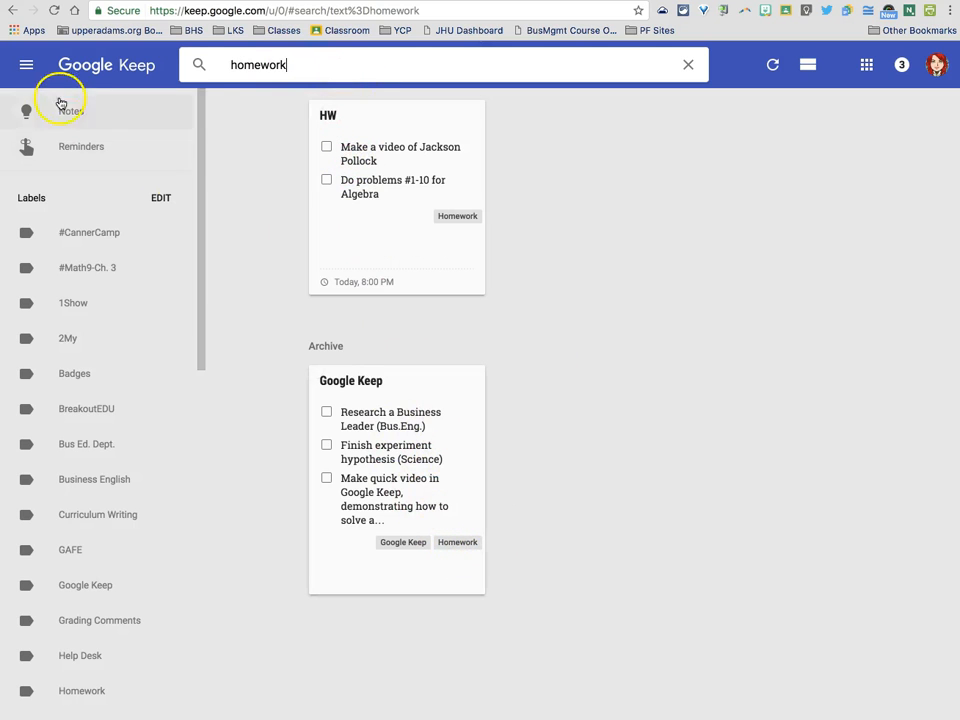
click(30, 121)
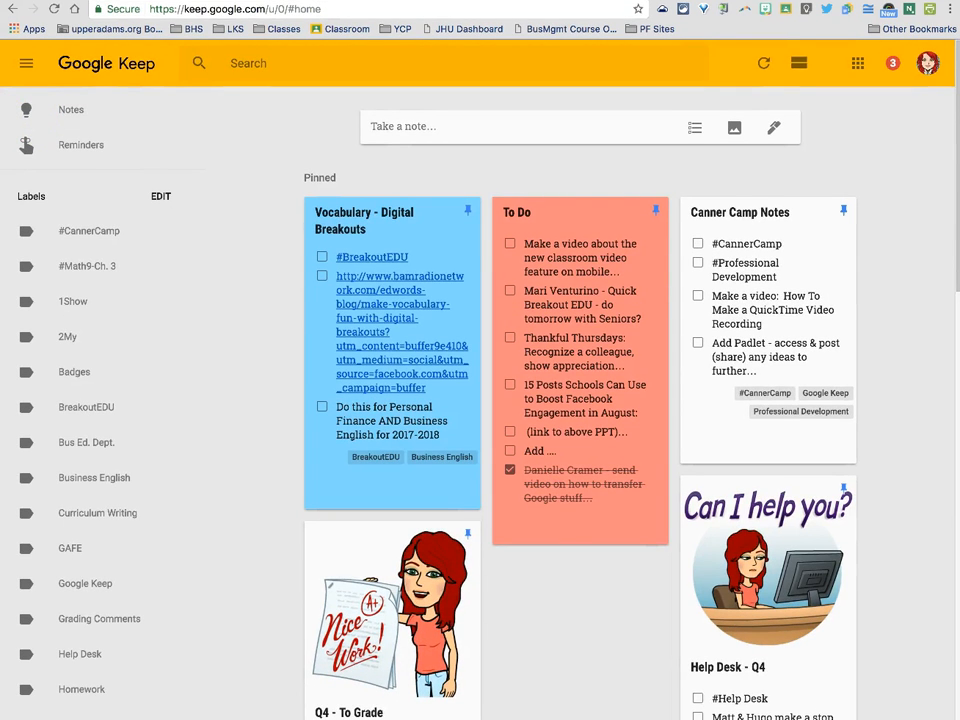